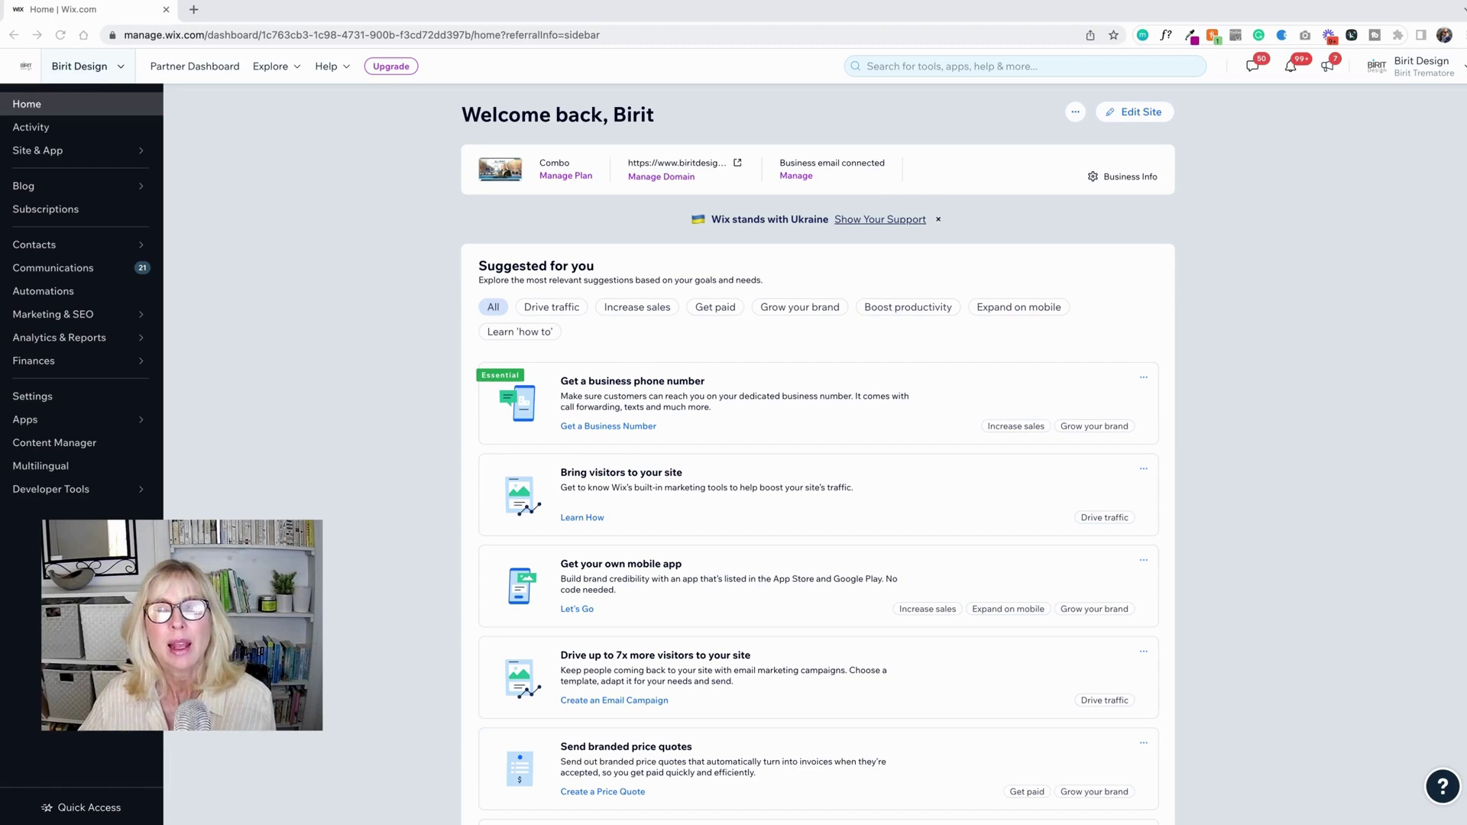
- Open the site's Settings page from the dashboard sidebar
click(44, 400)
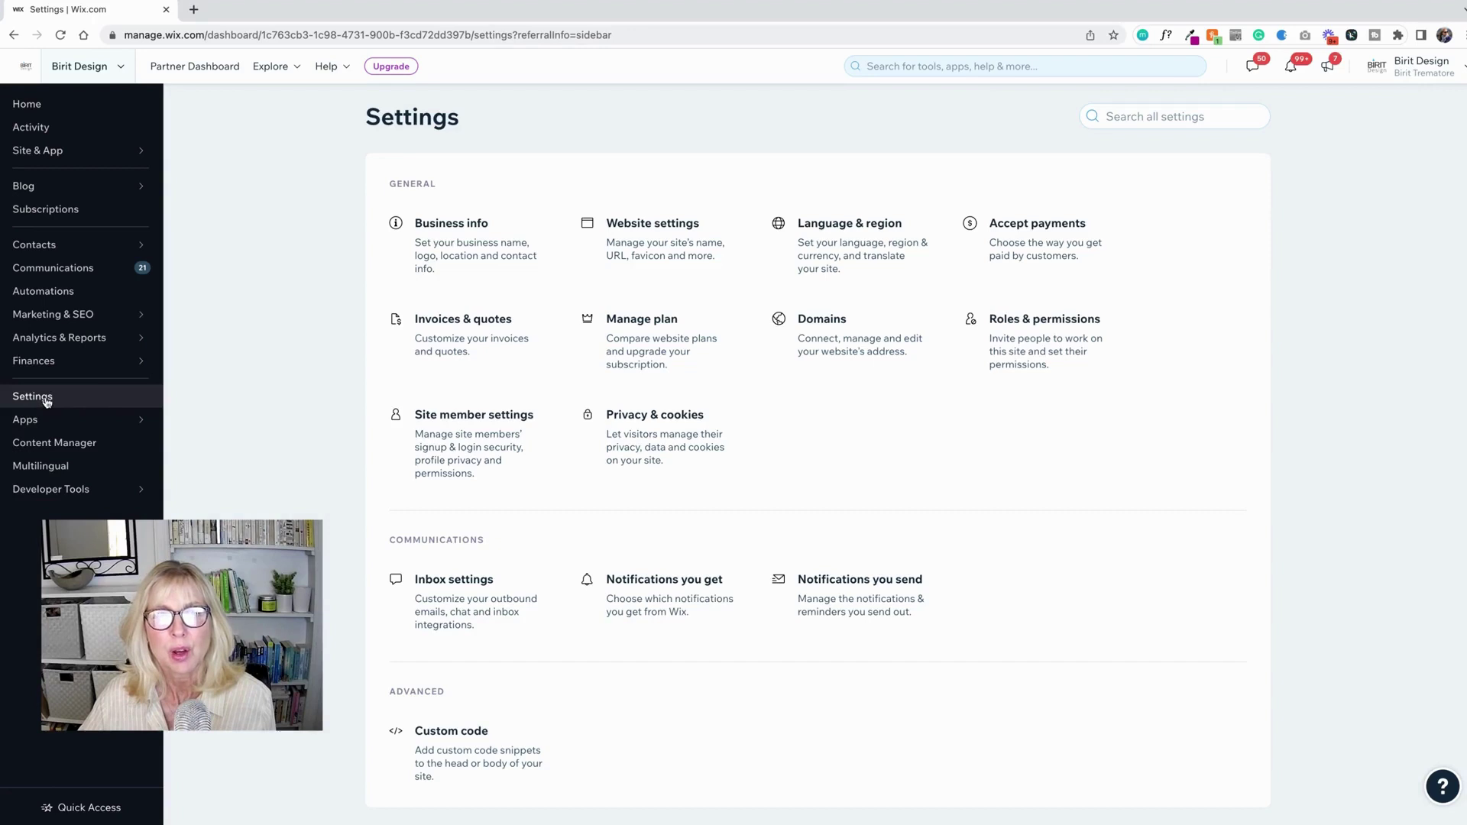
- Go to Privacy & cookies and start the cookie consent banner setup
click(683, 424)
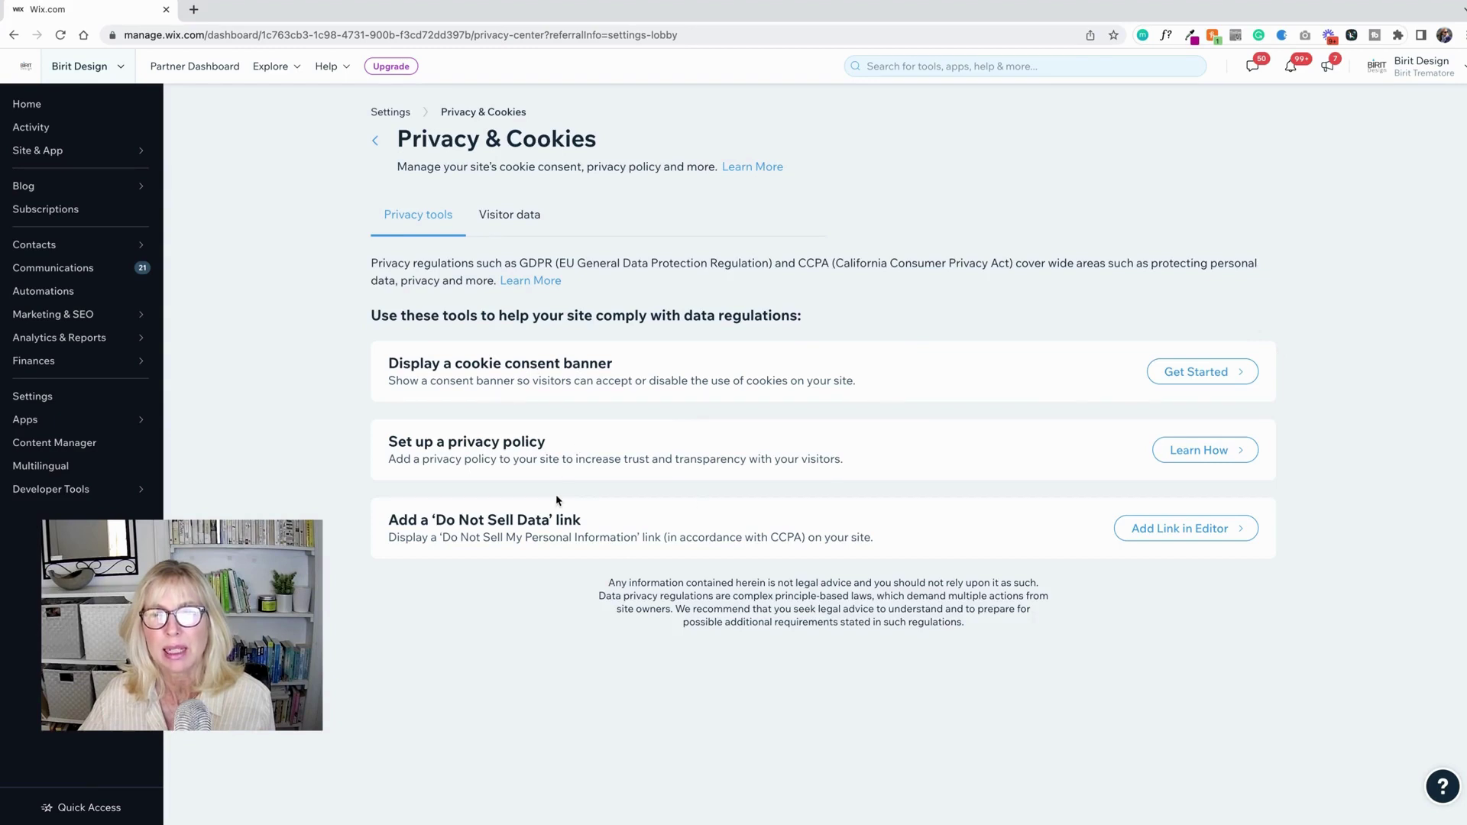
click(1202, 373)
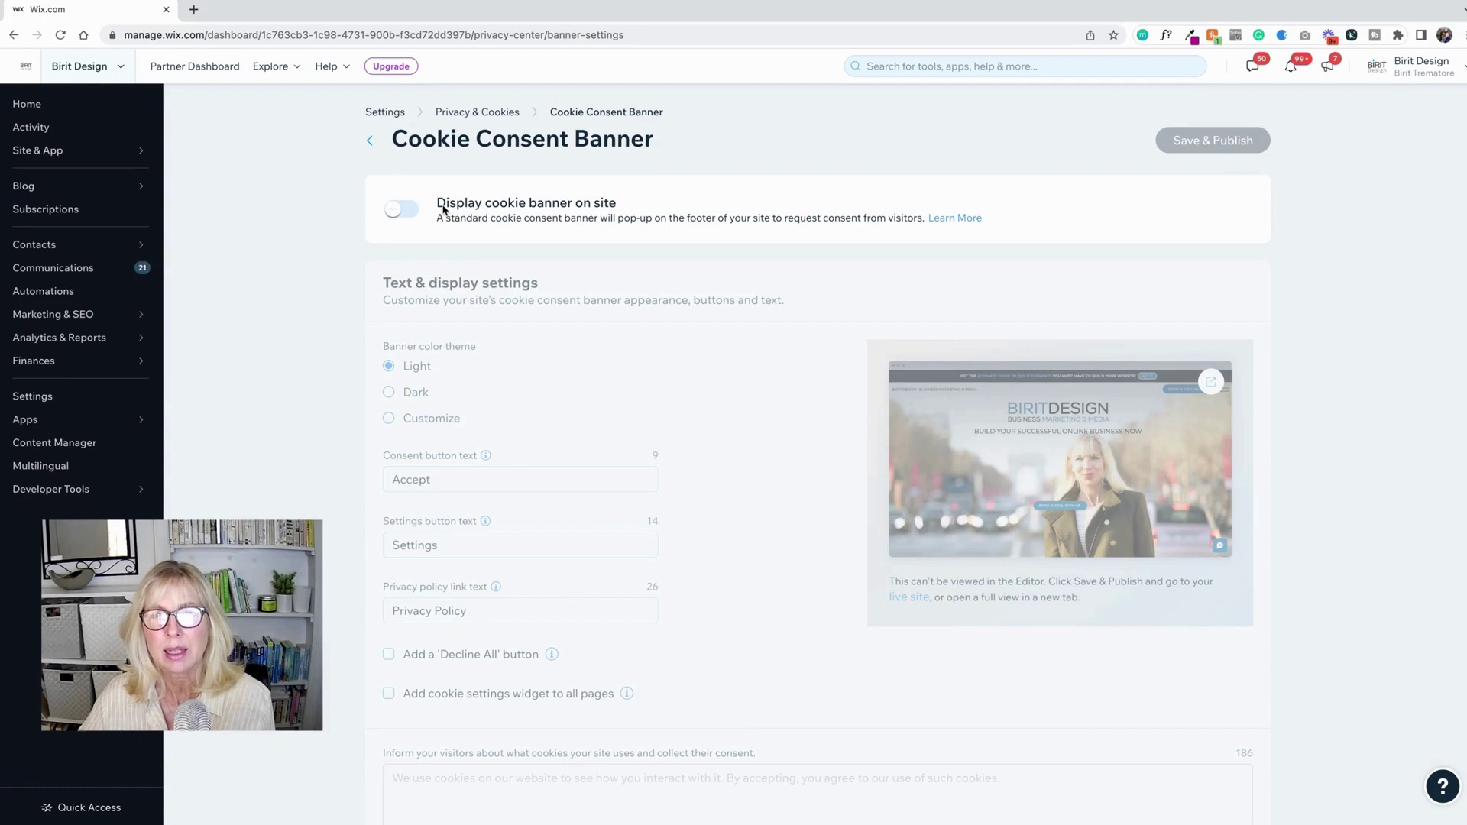
- Switch on the cookie banner, preview the Dark theme, then return to Light
click(410, 210)
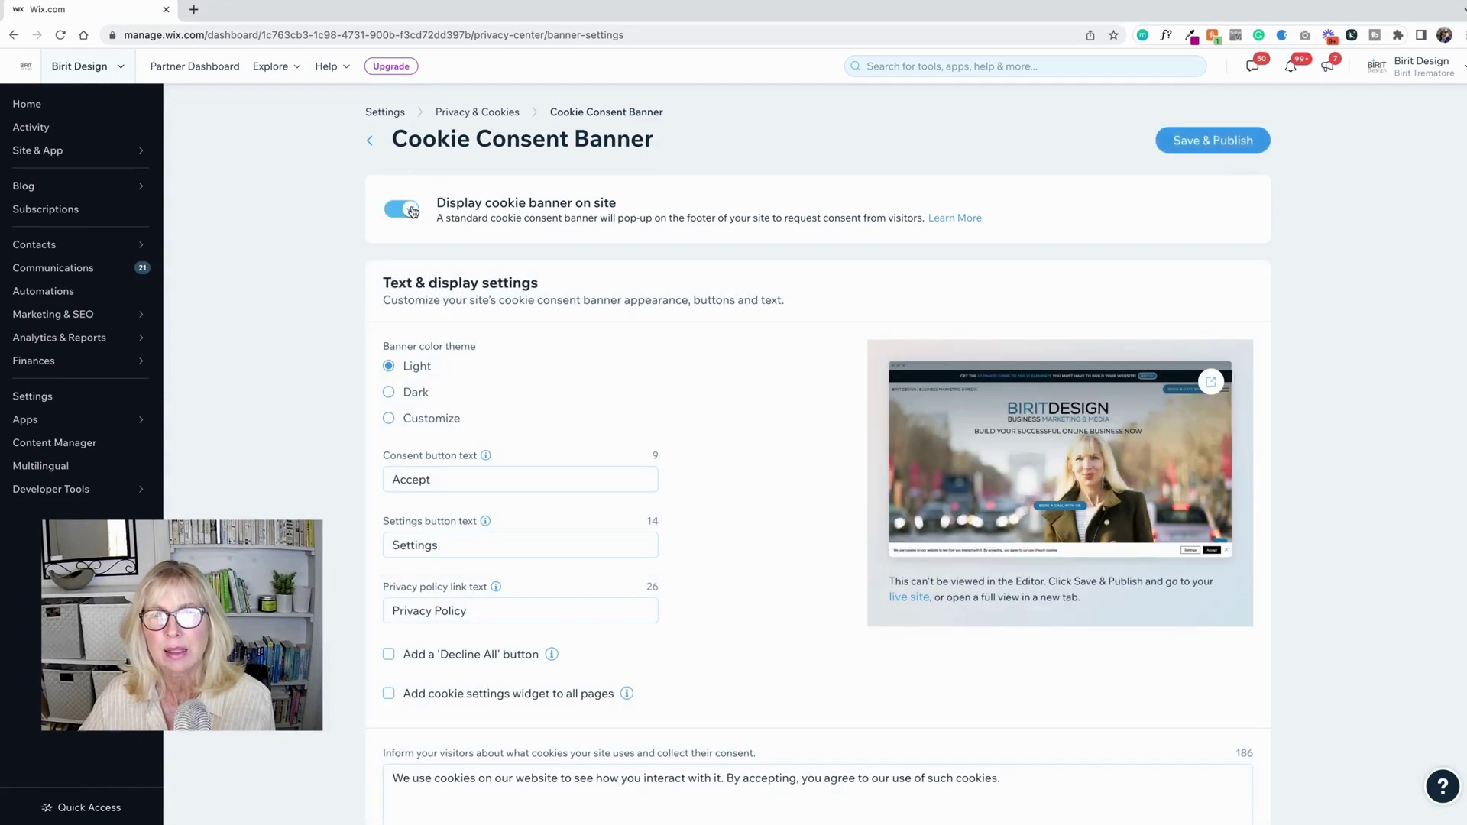
scroll(850, 491, down, 1)
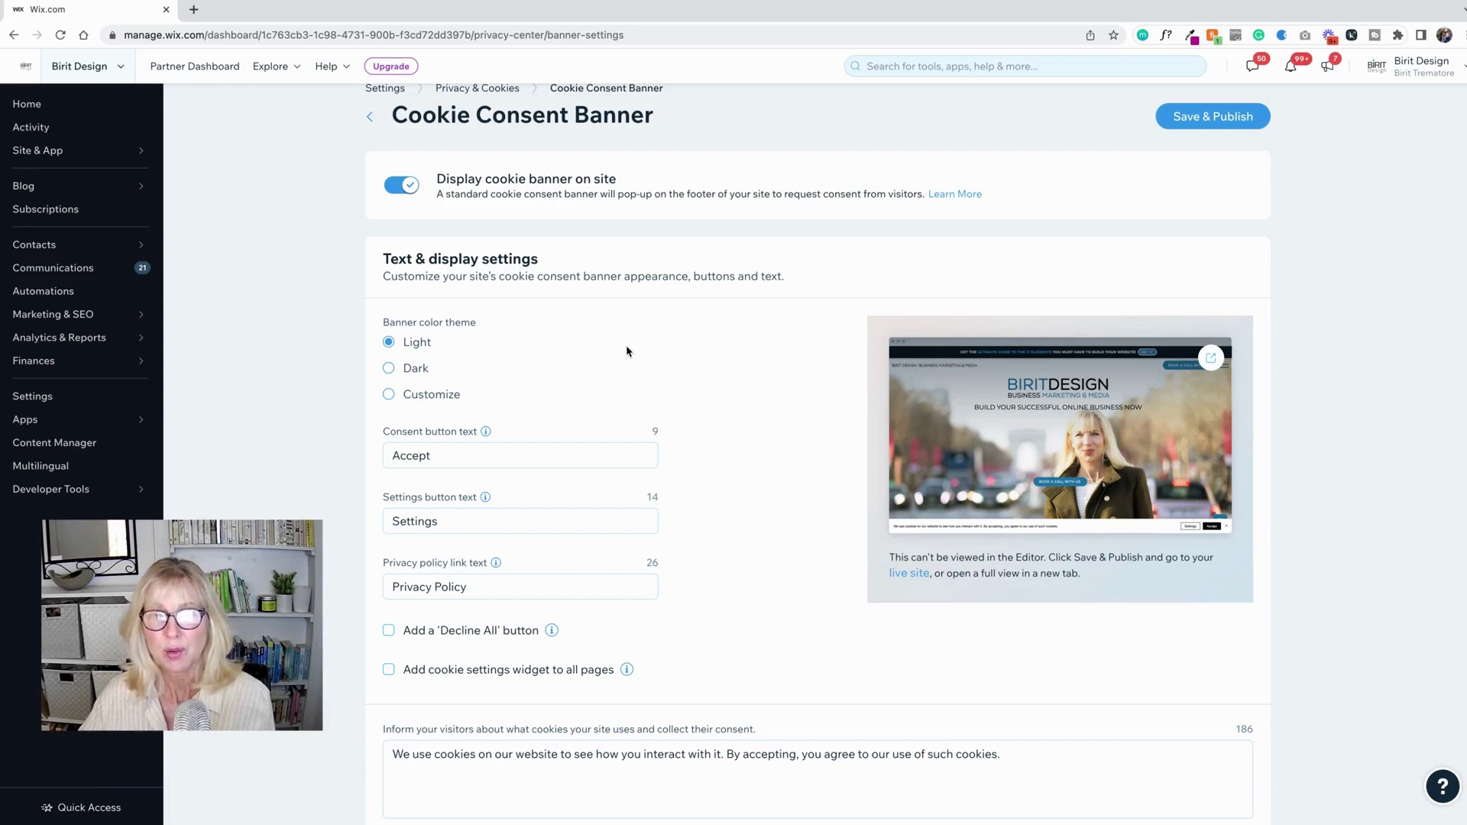
click(389, 370)
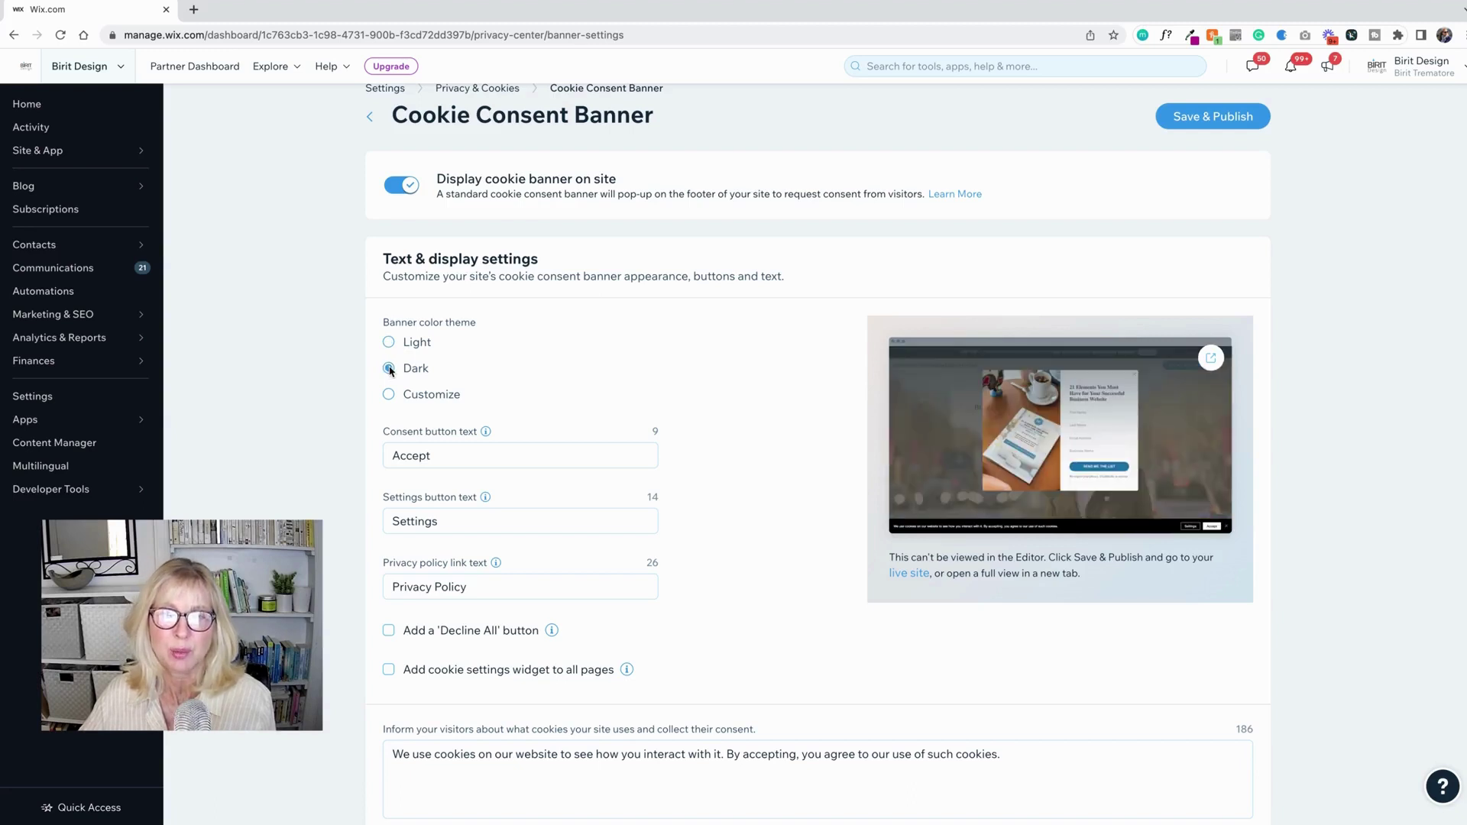
click(389, 343)
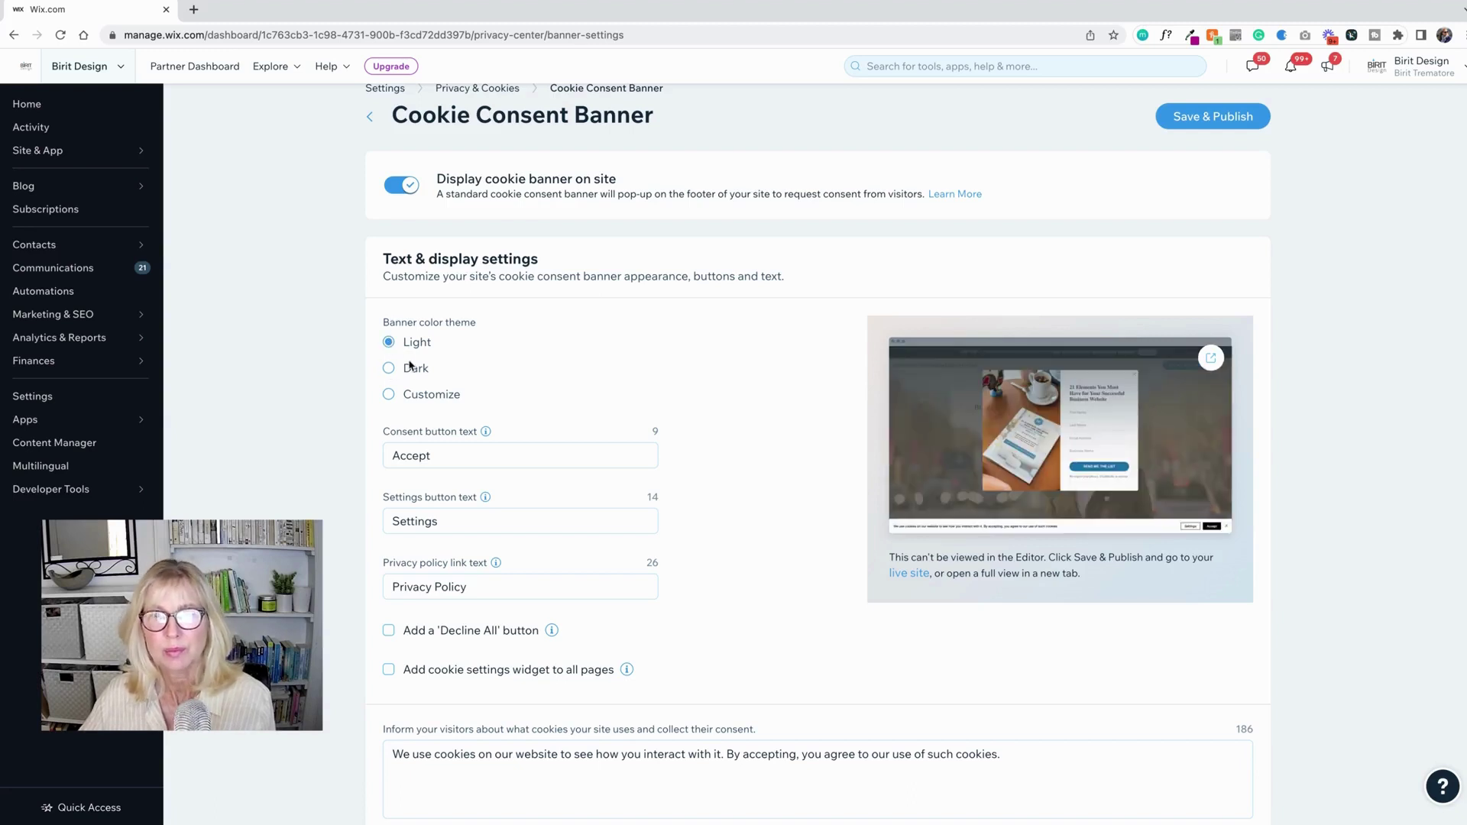
- Choose the Customize color theme with main colour 647387 and white as the second colour
click(389, 395)
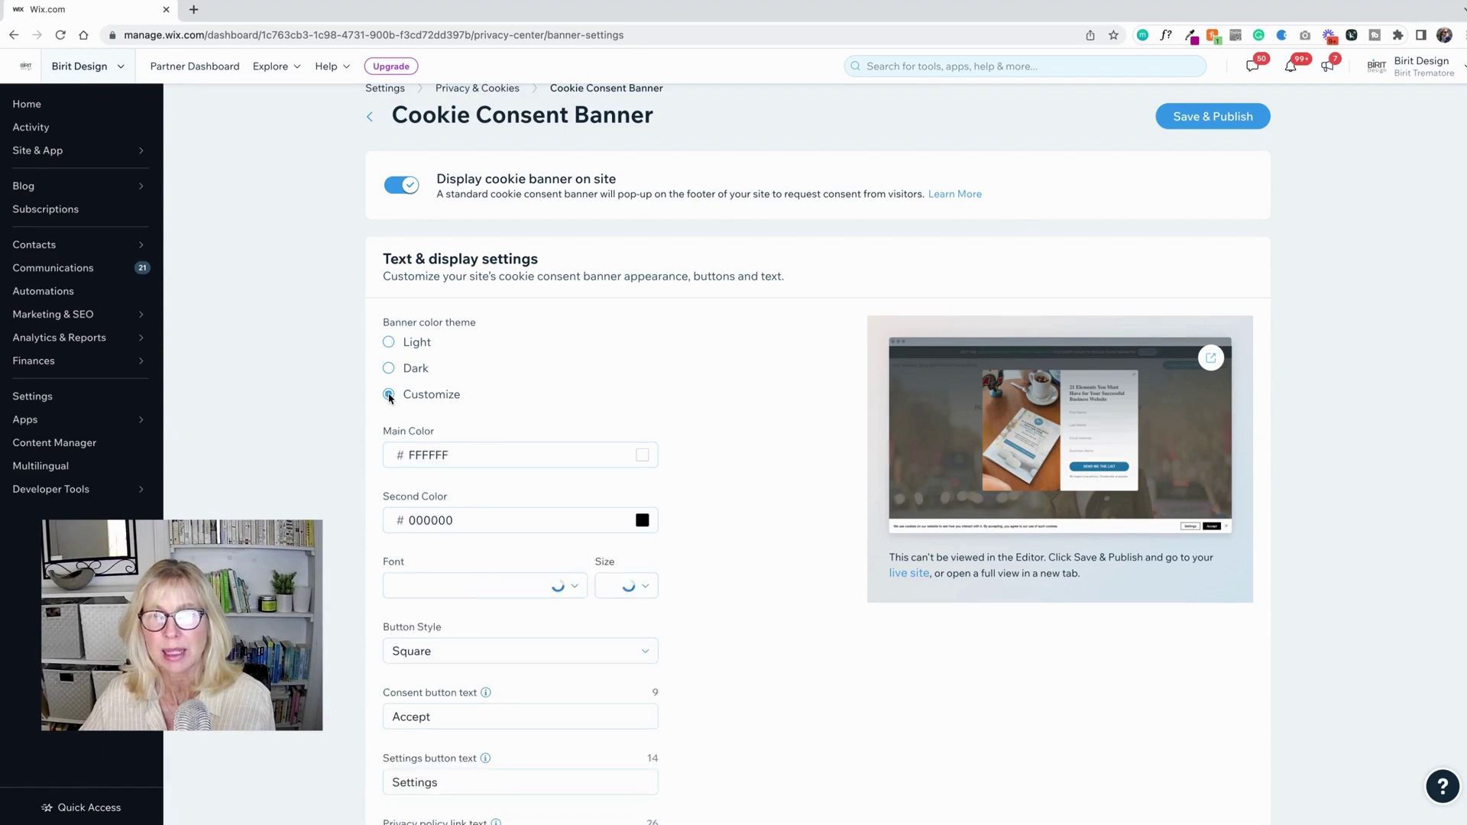
click(642, 455)
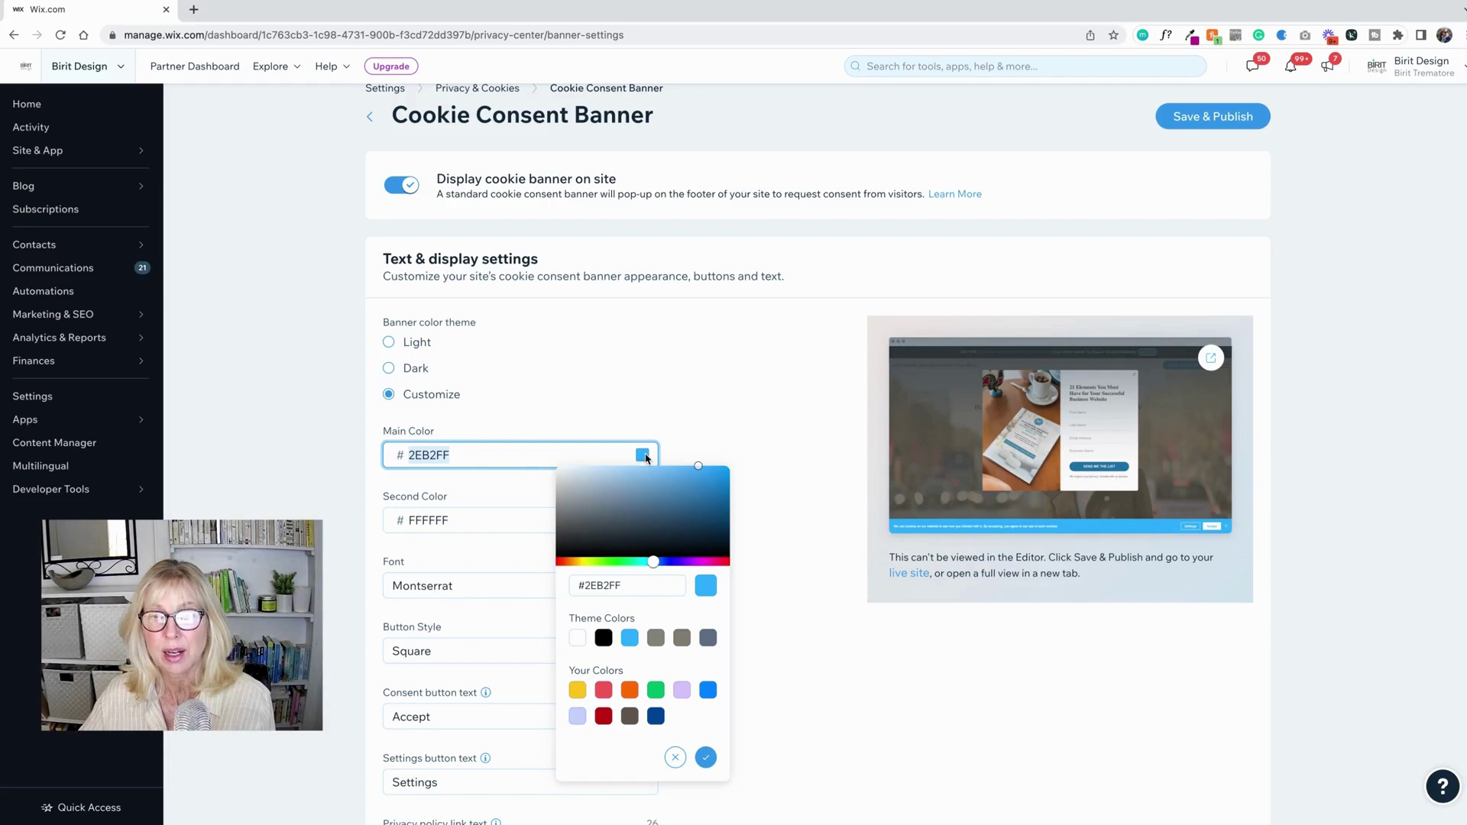
click(708, 638)
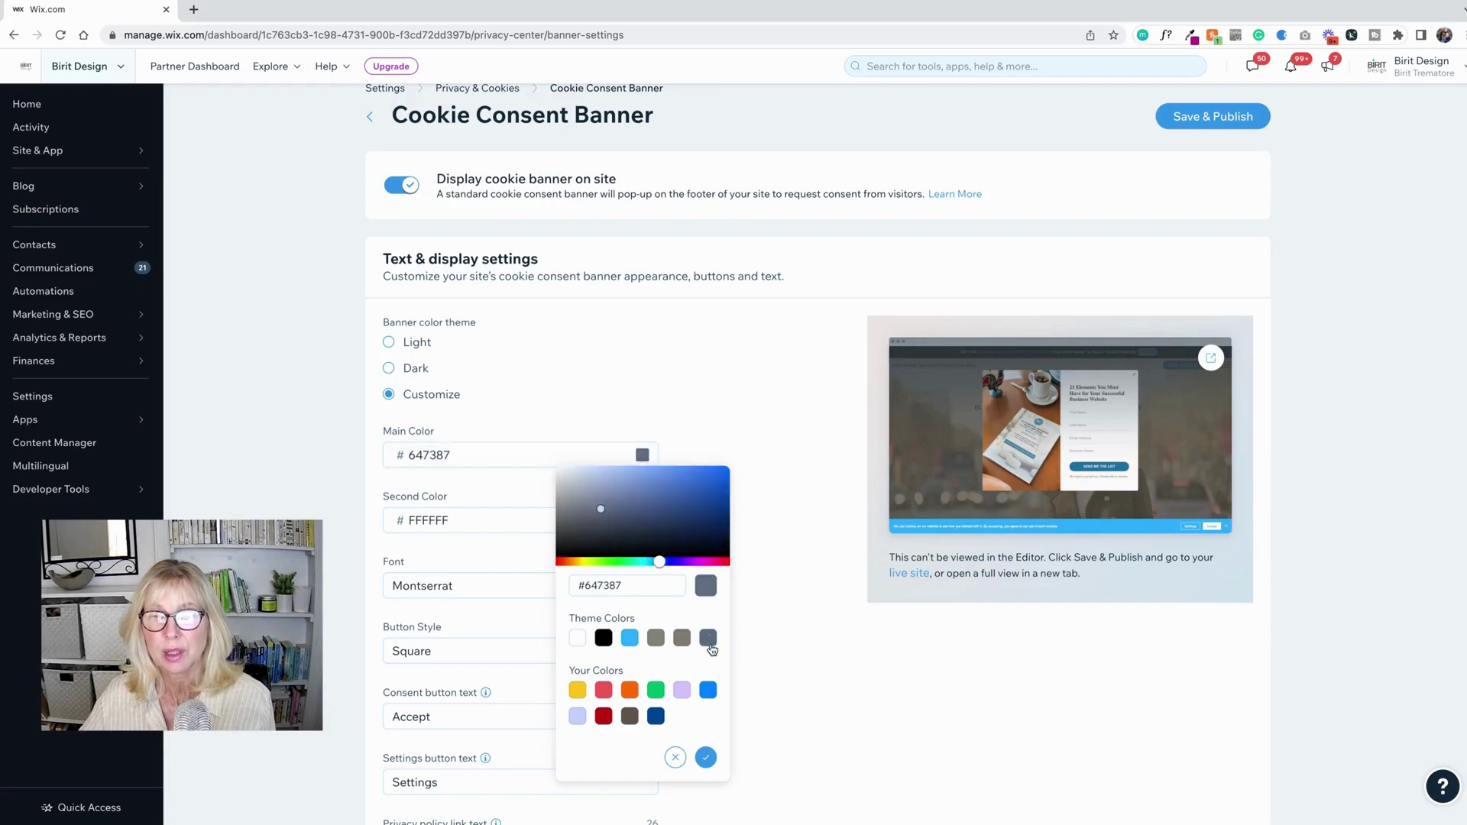
click(740, 389)
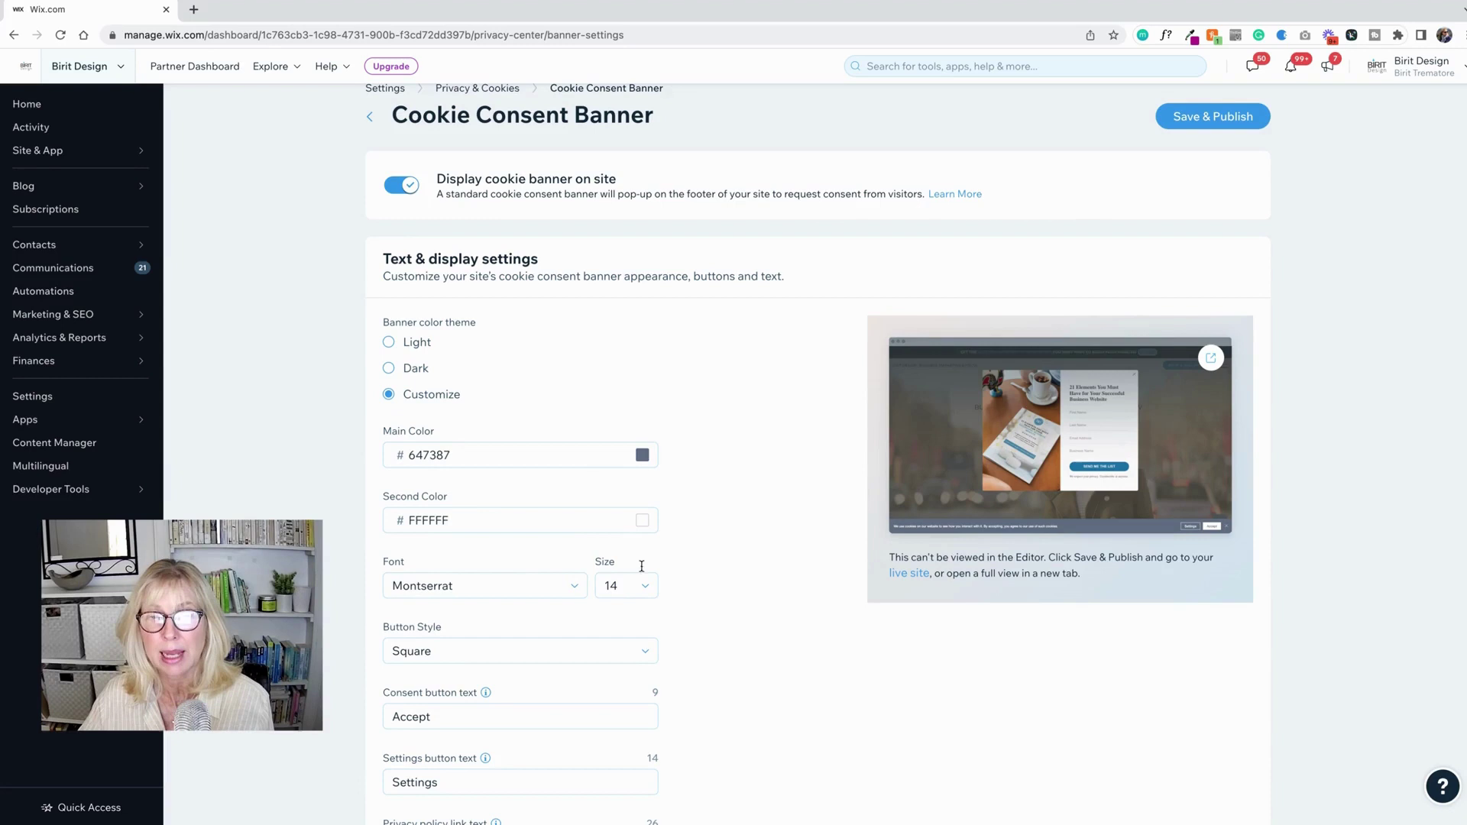
scroll(692, 549, down, 2)
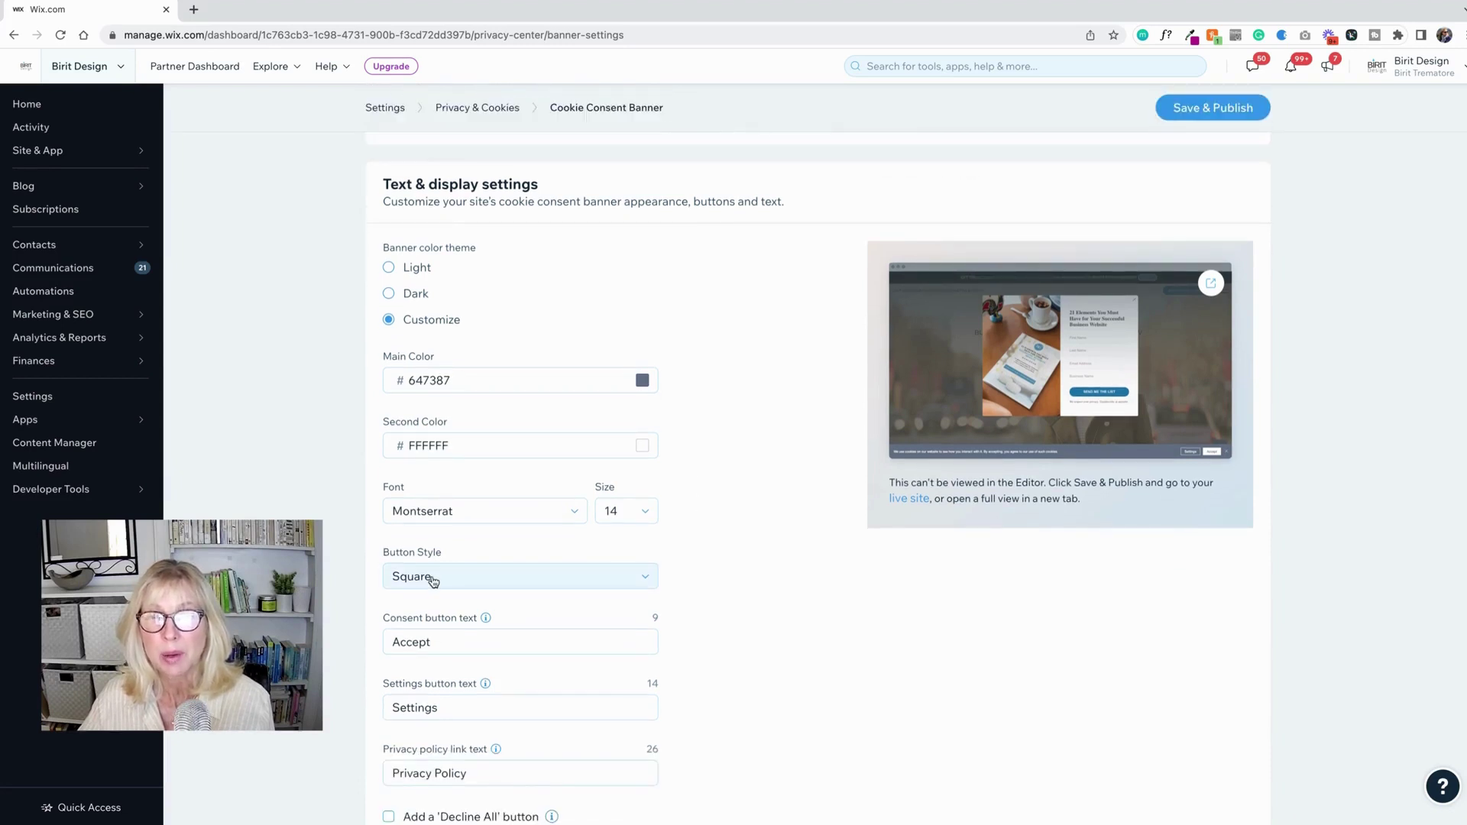
- Change the banner's Button Style from Square to Round
click(640, 579)
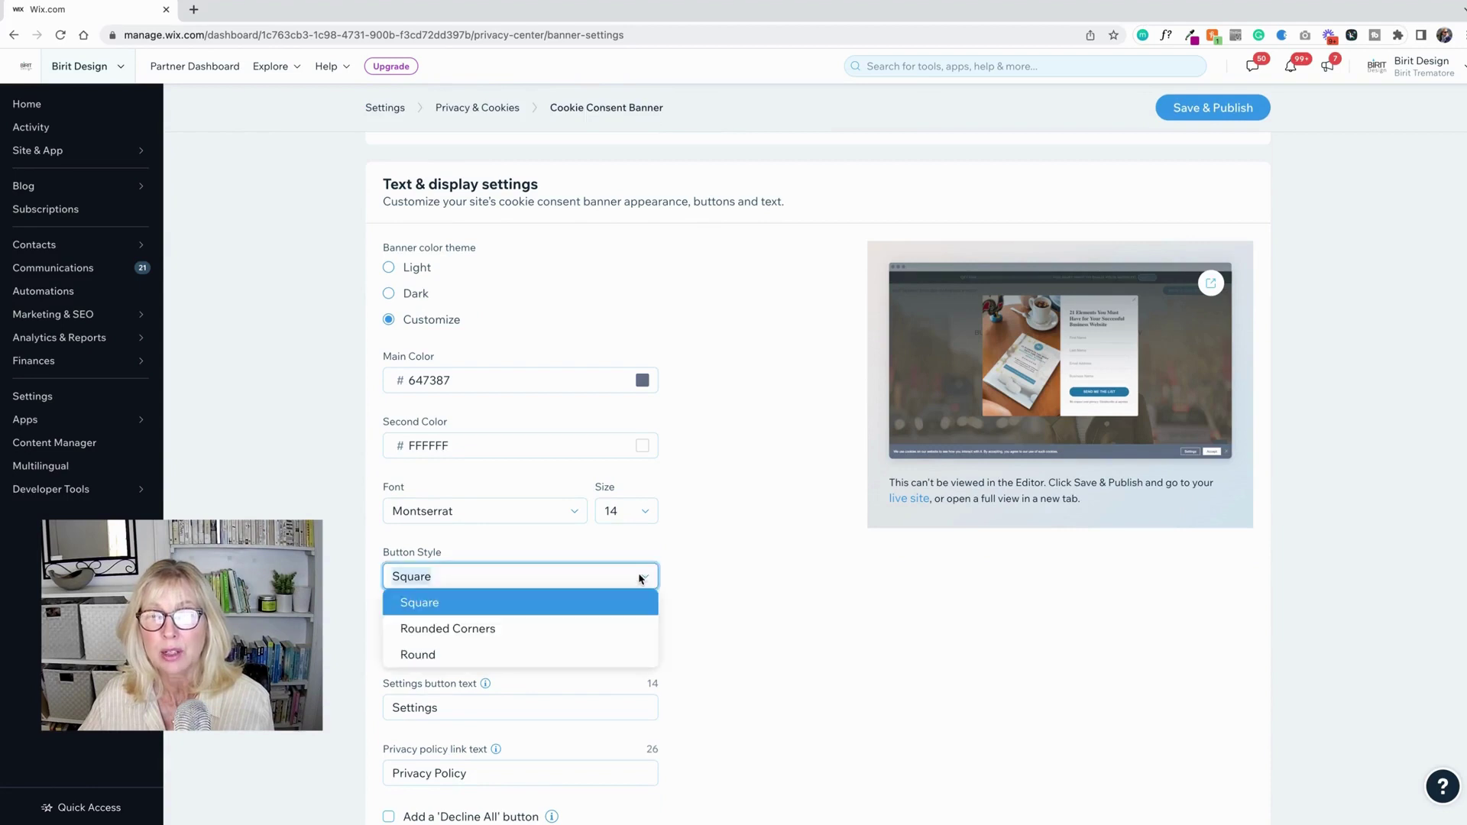
click(450, 653)
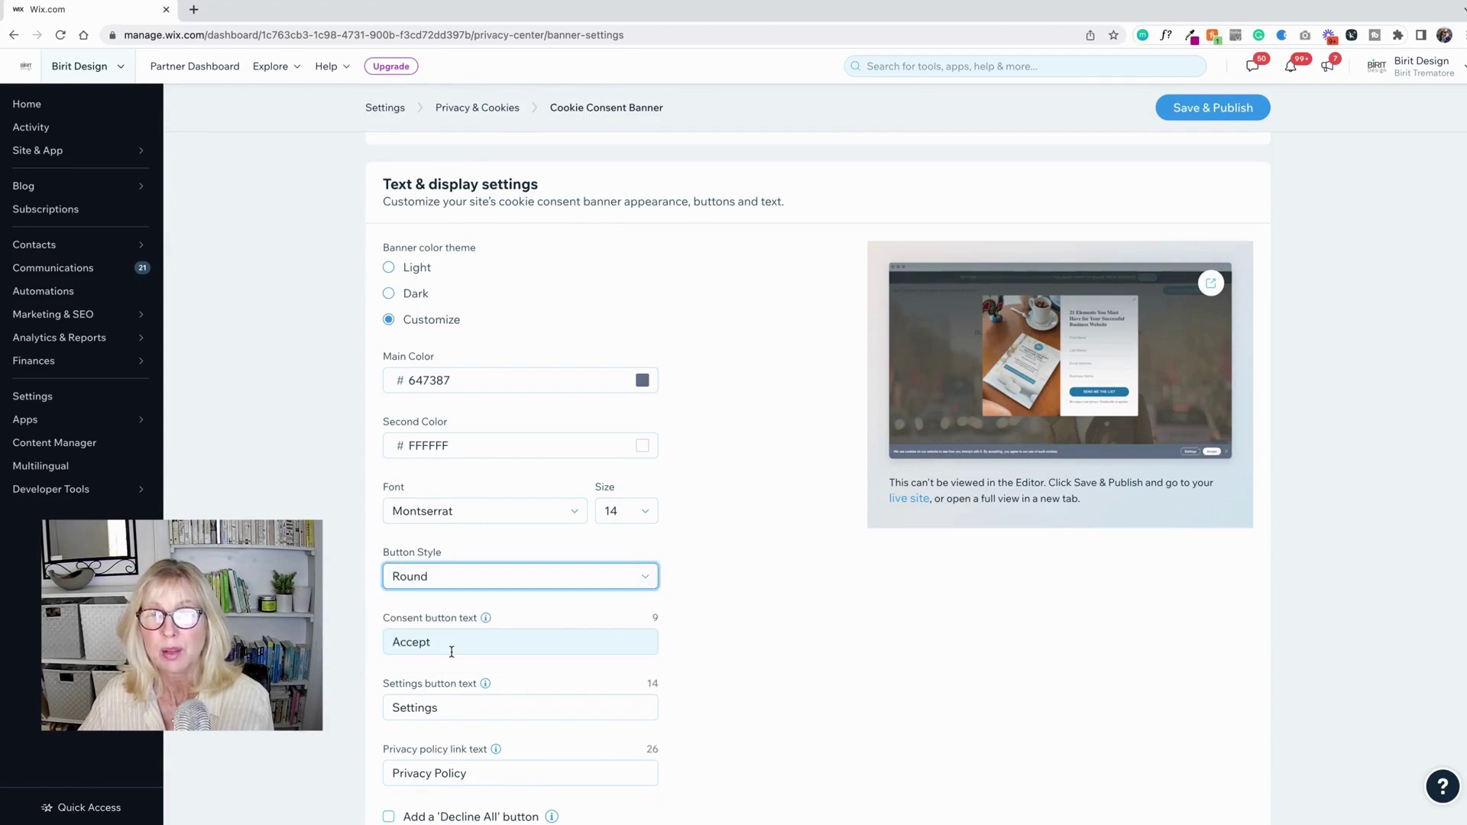
scroll(451, 650, down, 3)
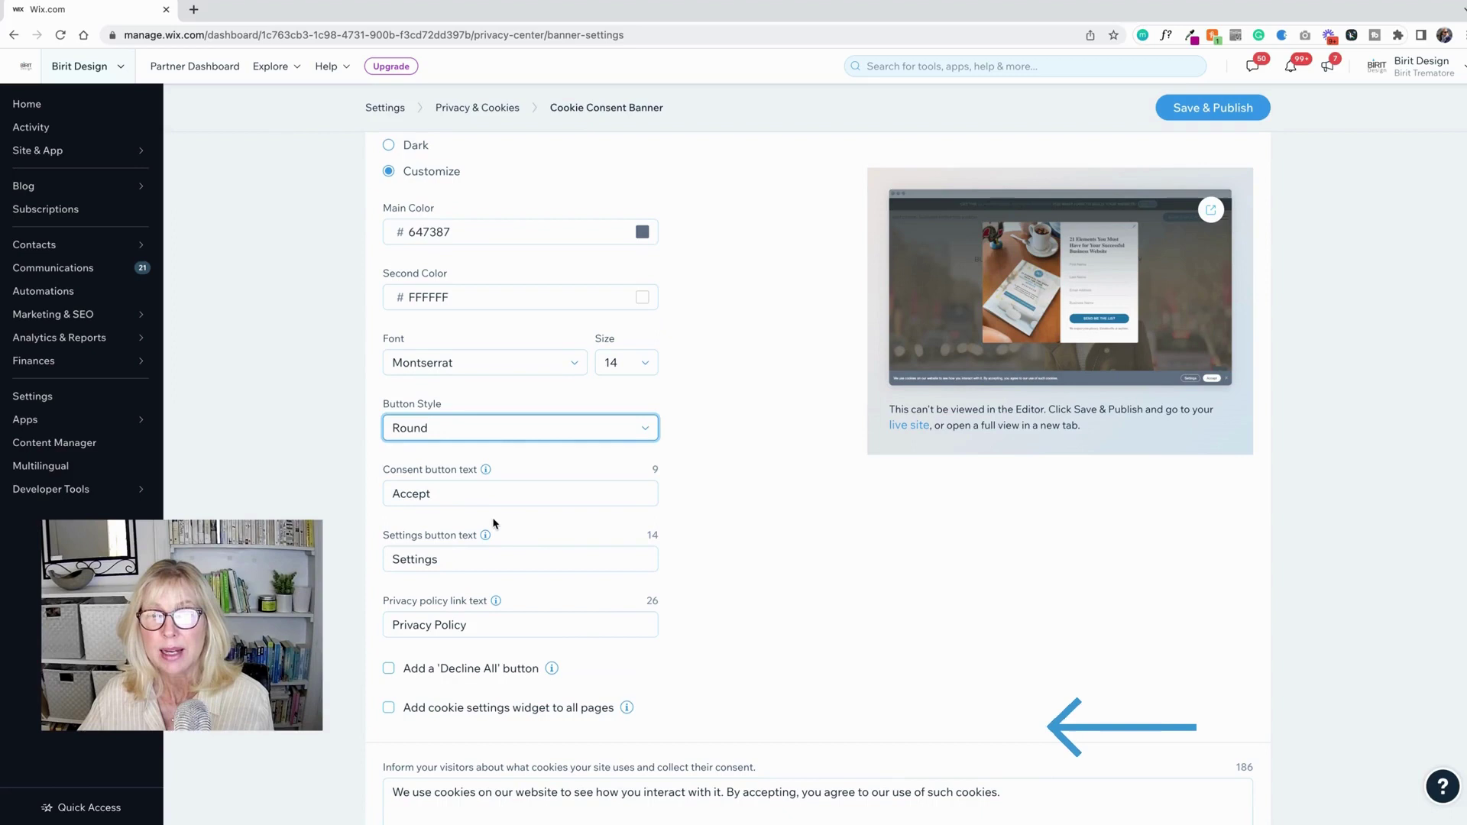
scroll(491, 511, down, 1)
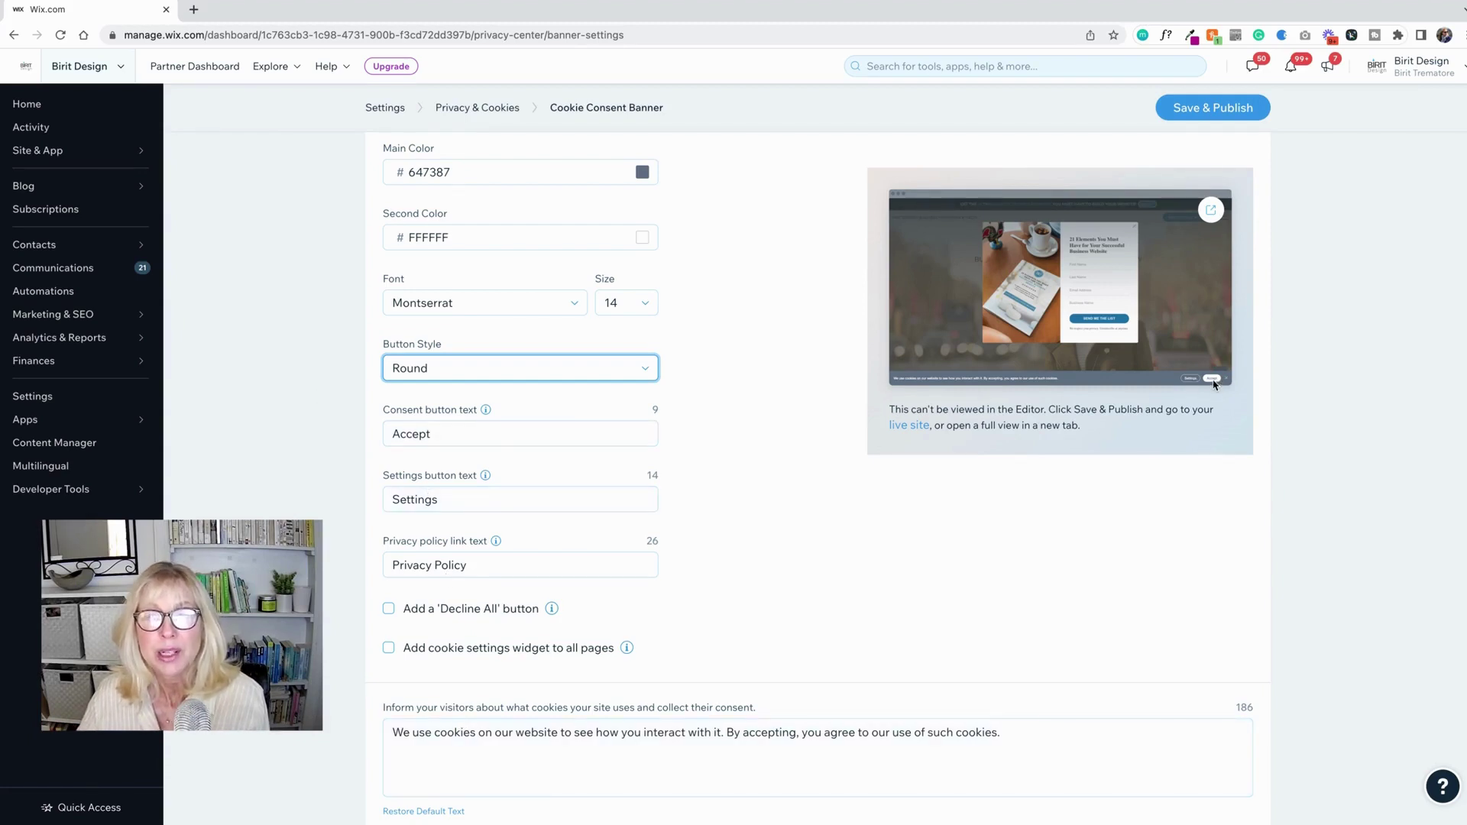
- Link the banner's privacy policy to the site's PRIVACY POLICY page
scroll(710, 419, down, 1)
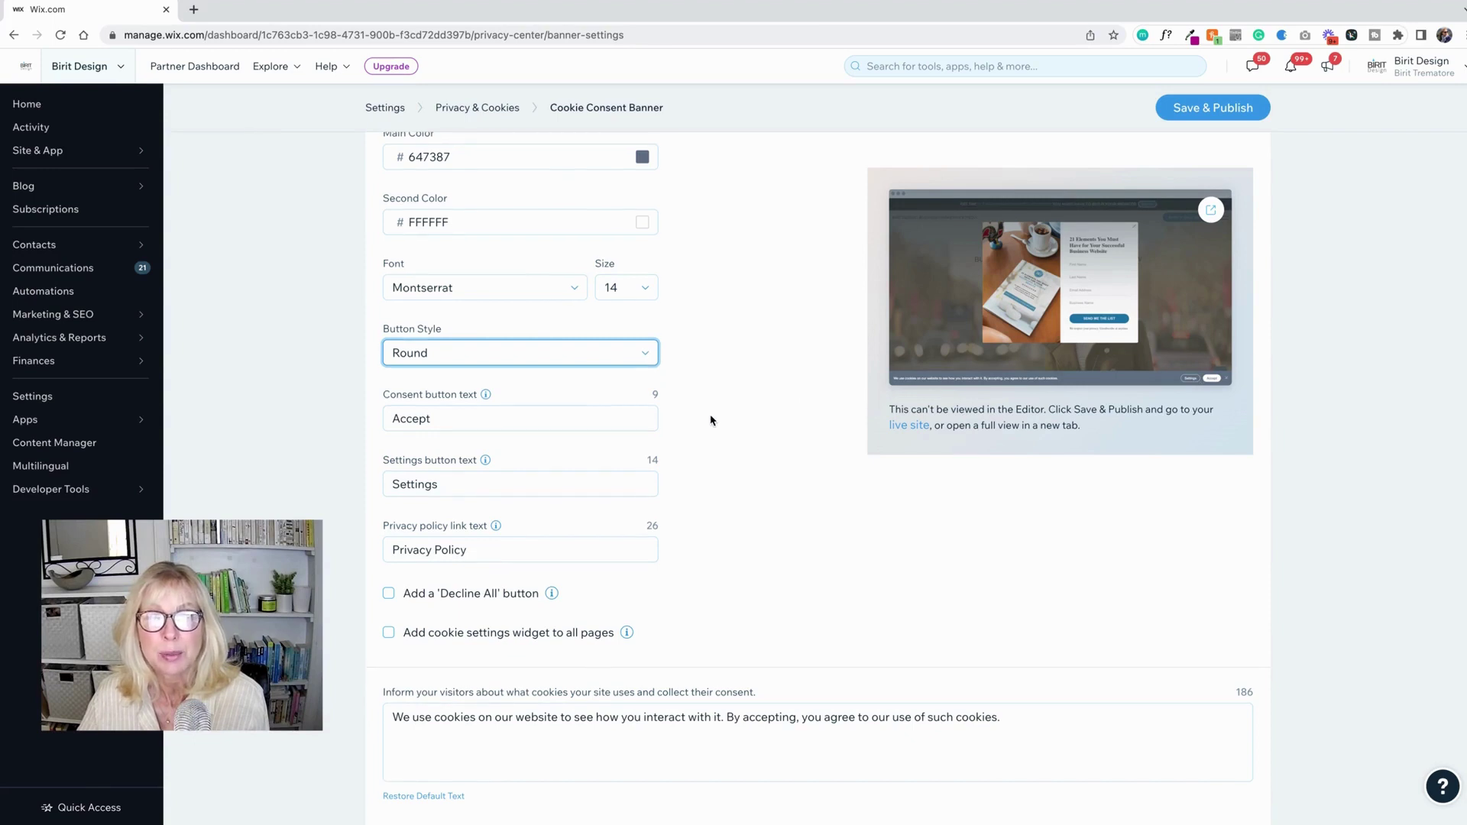
scroll(709, 419, down, 6)
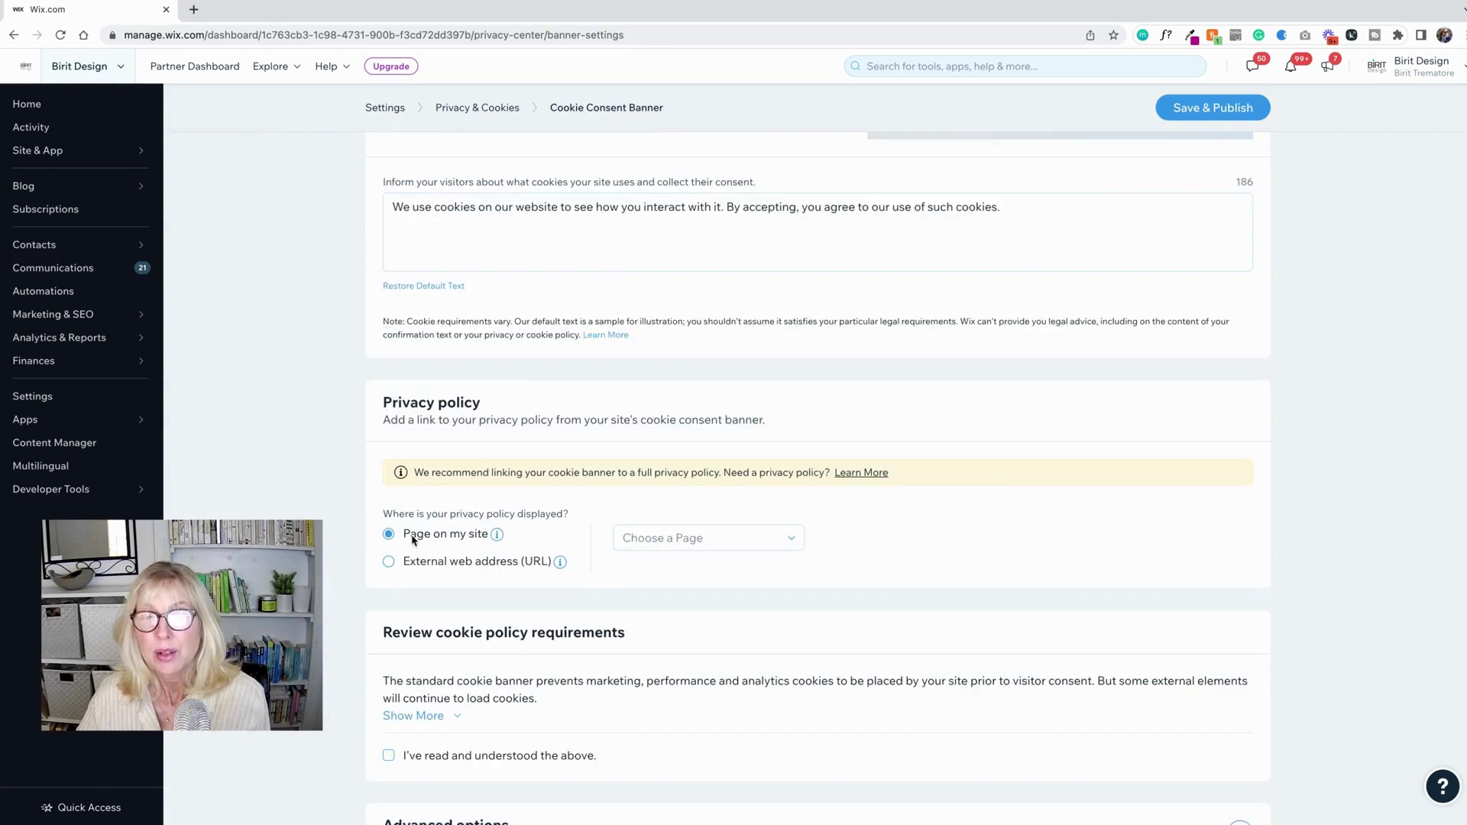
click(648, 540)
scroll(668, 581, down, 3)
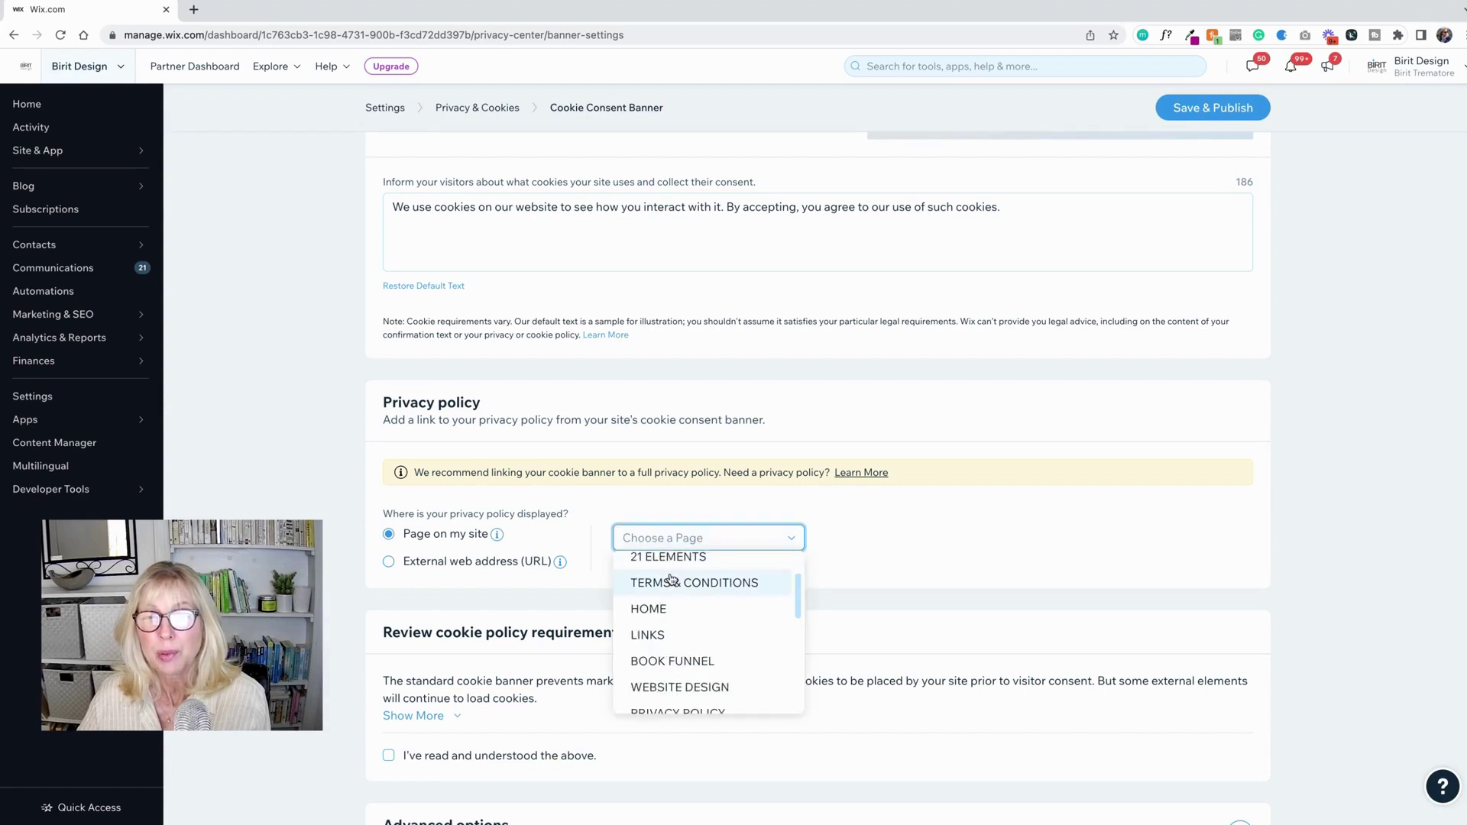
click(676, 640)
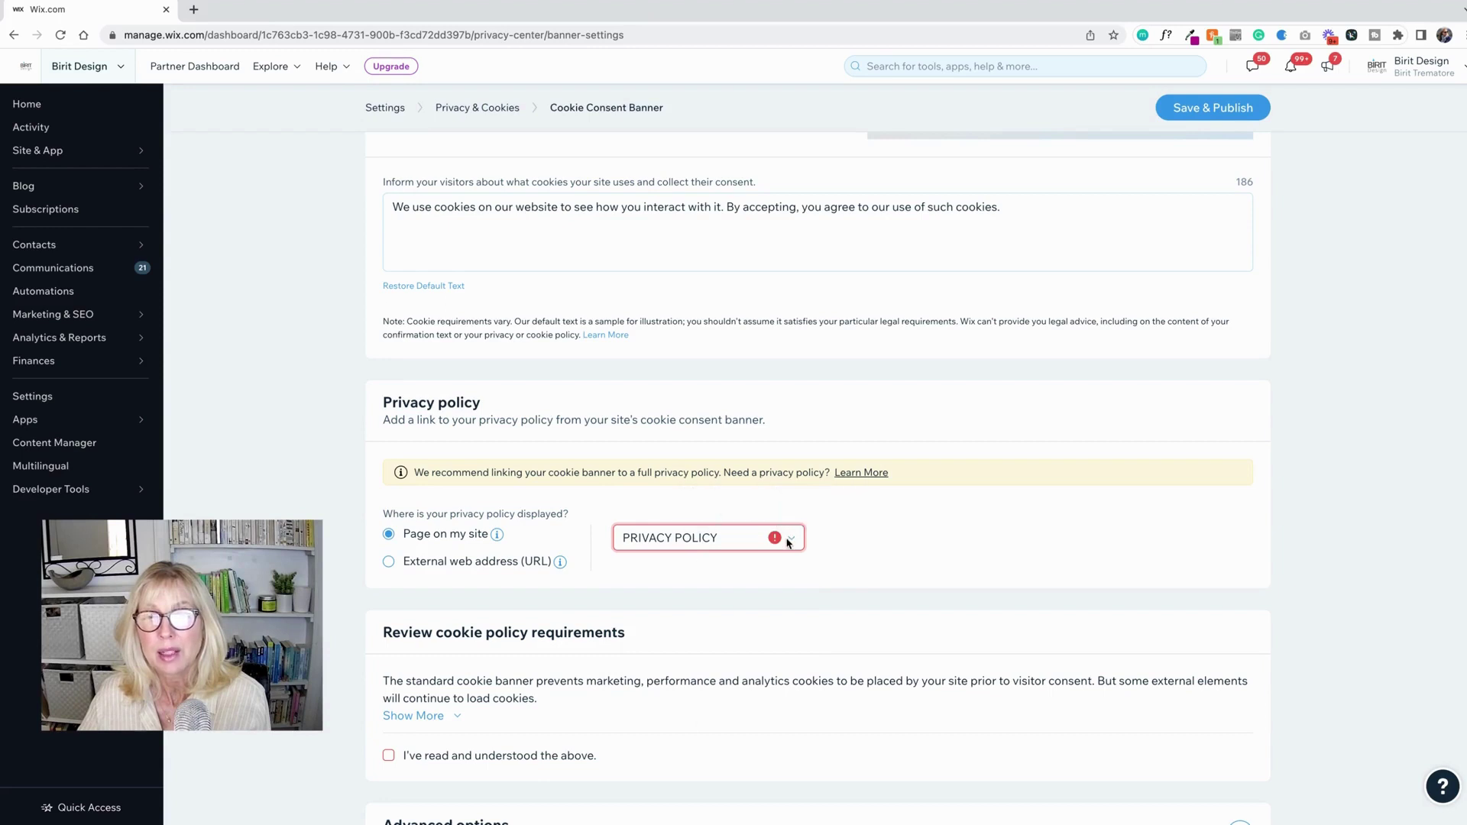
mouse_move(774, 540)
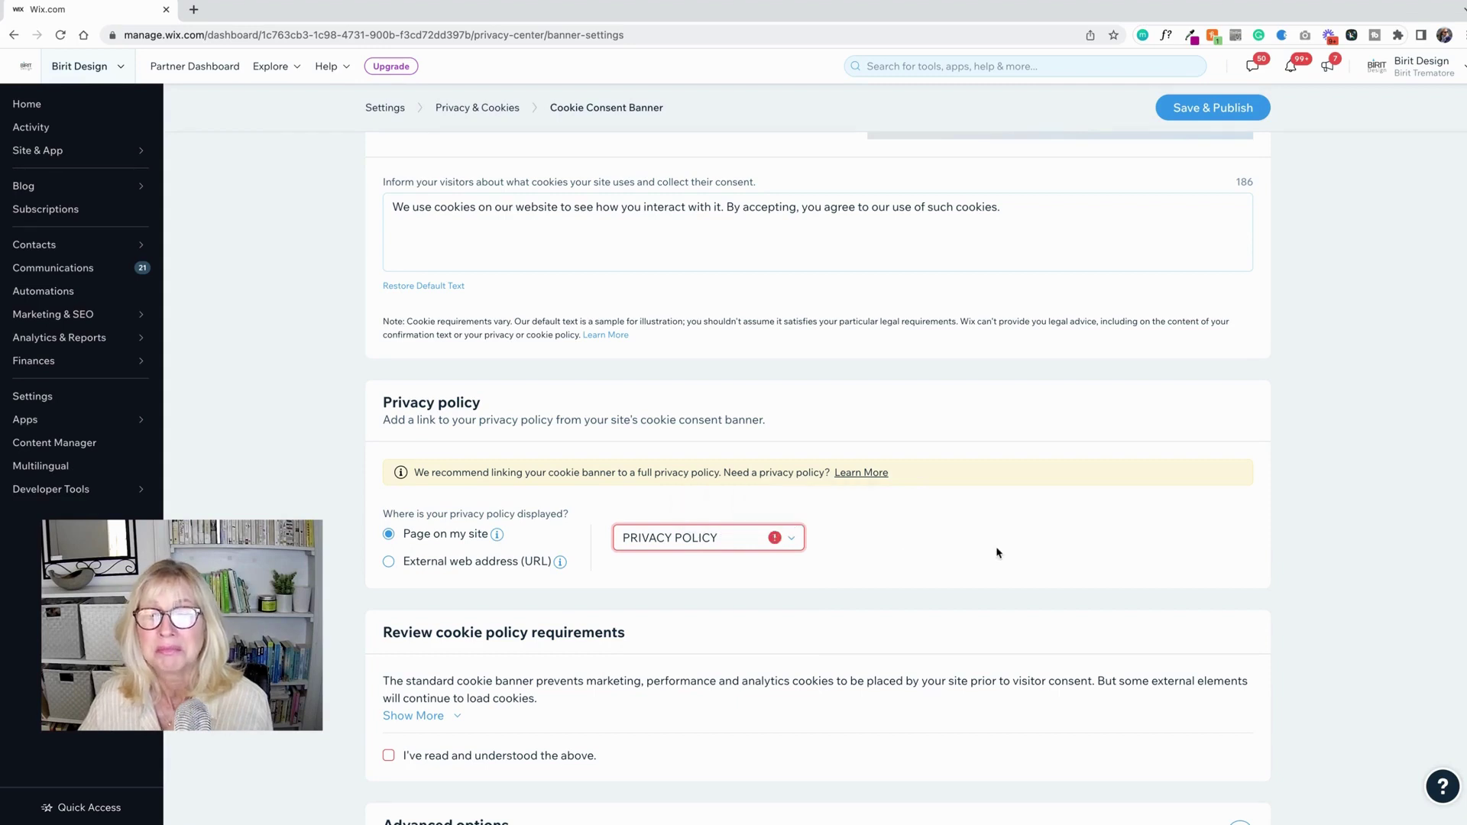
- Expand the cookie policy requirements and tick 'I've read and understood the above'
scroll(997, 551, down, 1)
scroll(632, 656, down, 1)
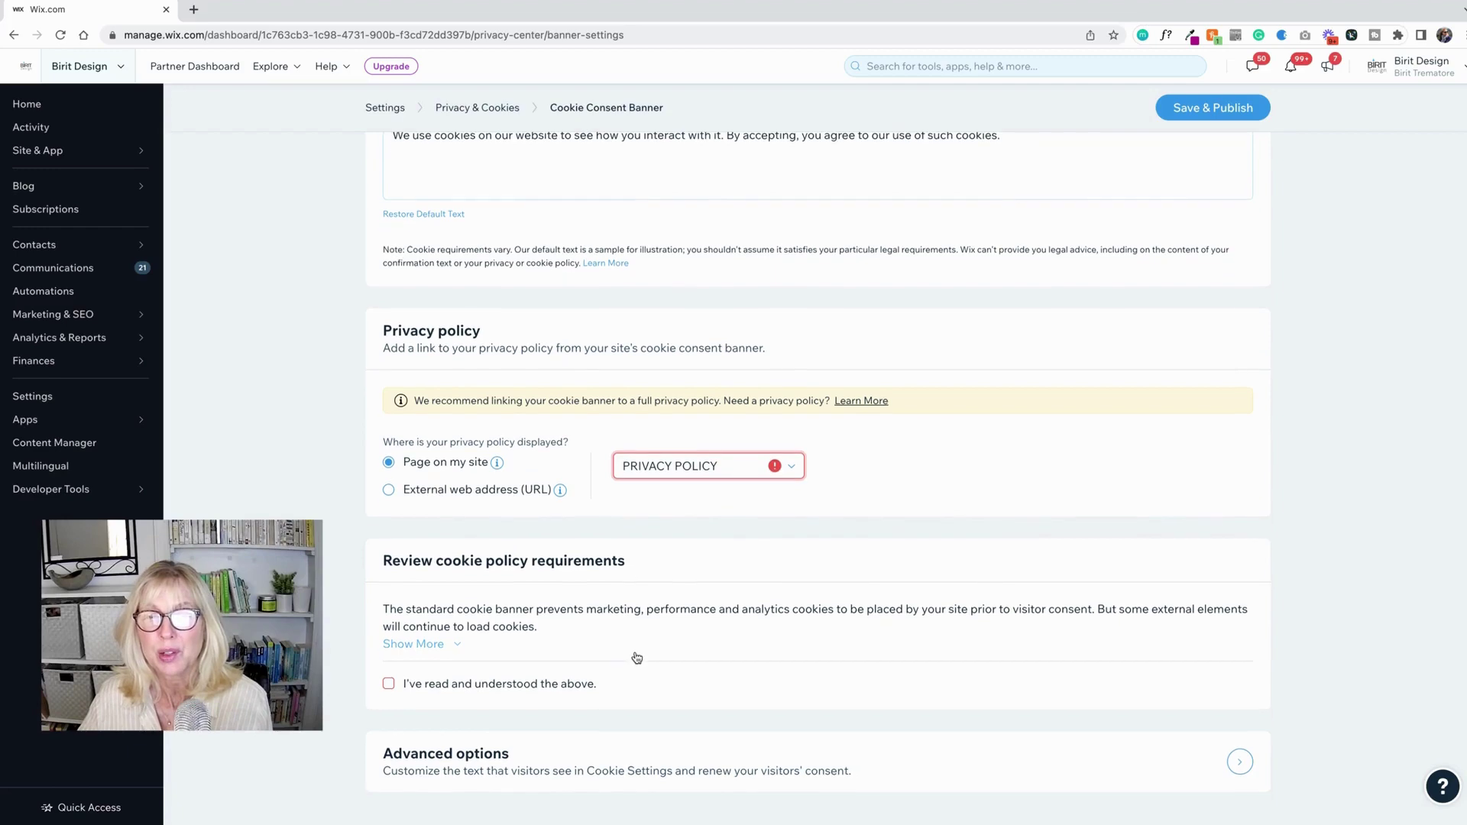
click(432, 646)
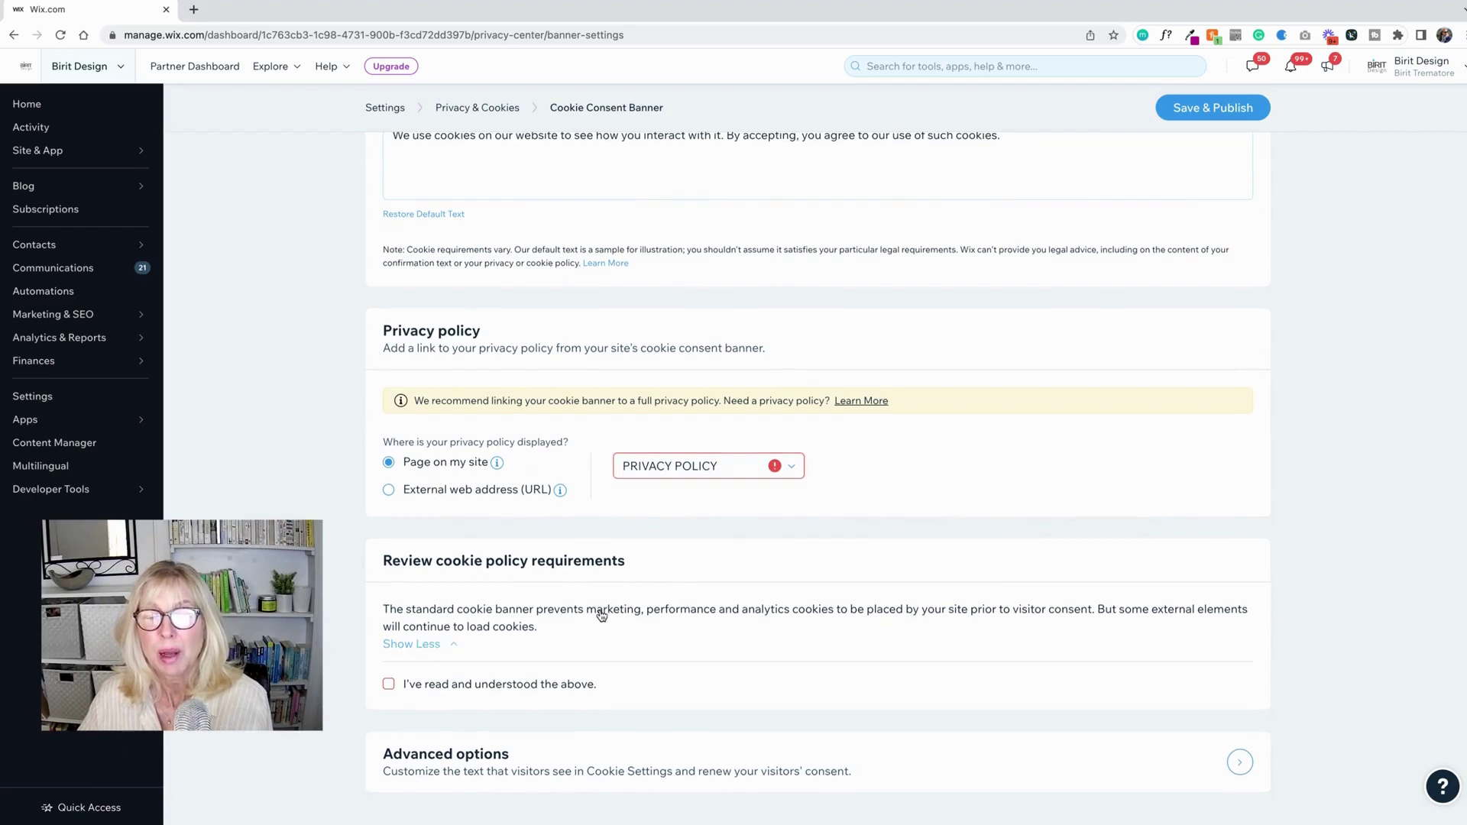
scroll(773, 608, down, 3)
scroll(773, 609, down, 1)
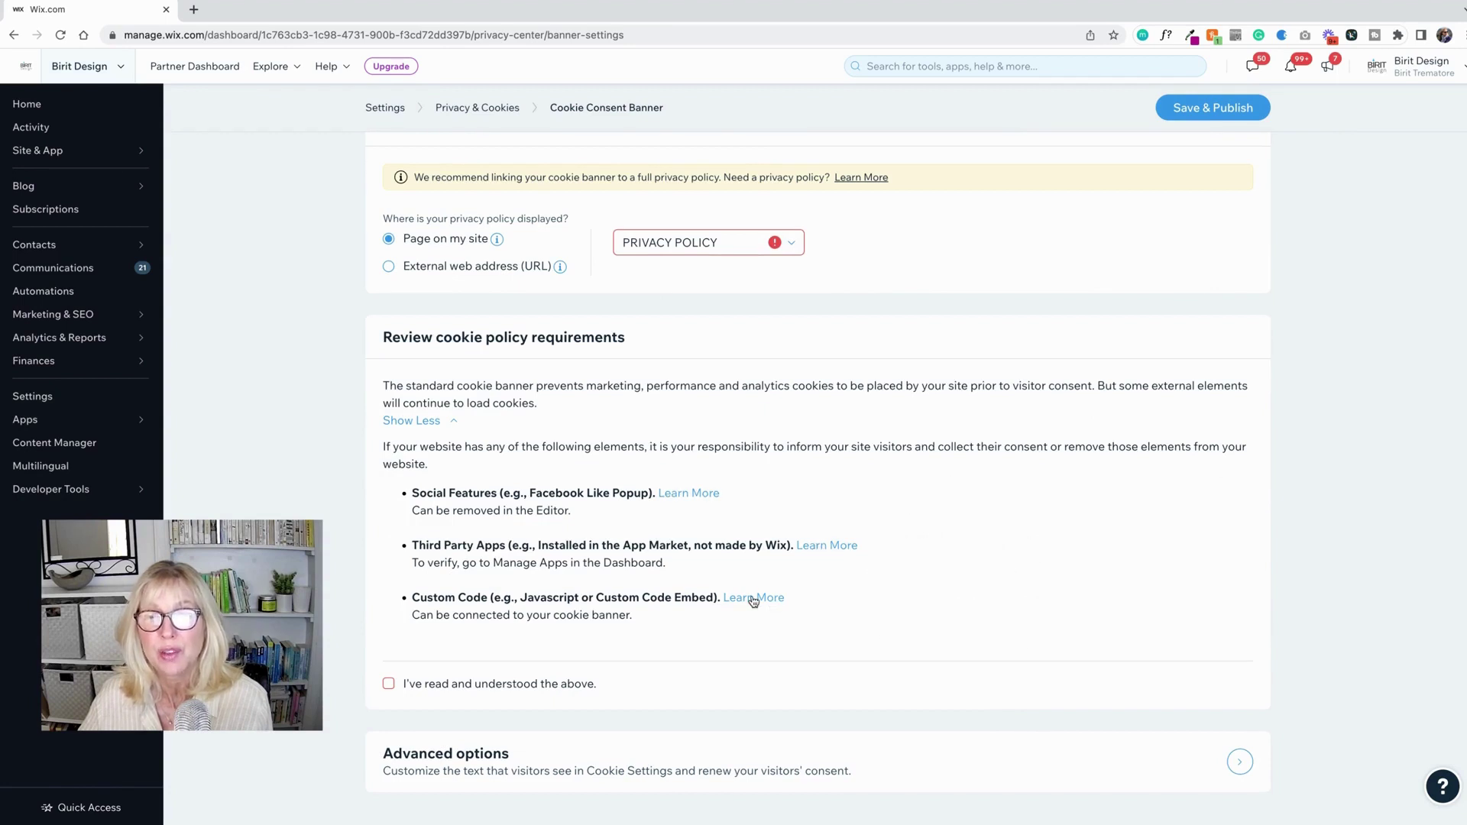
click(388, 684)
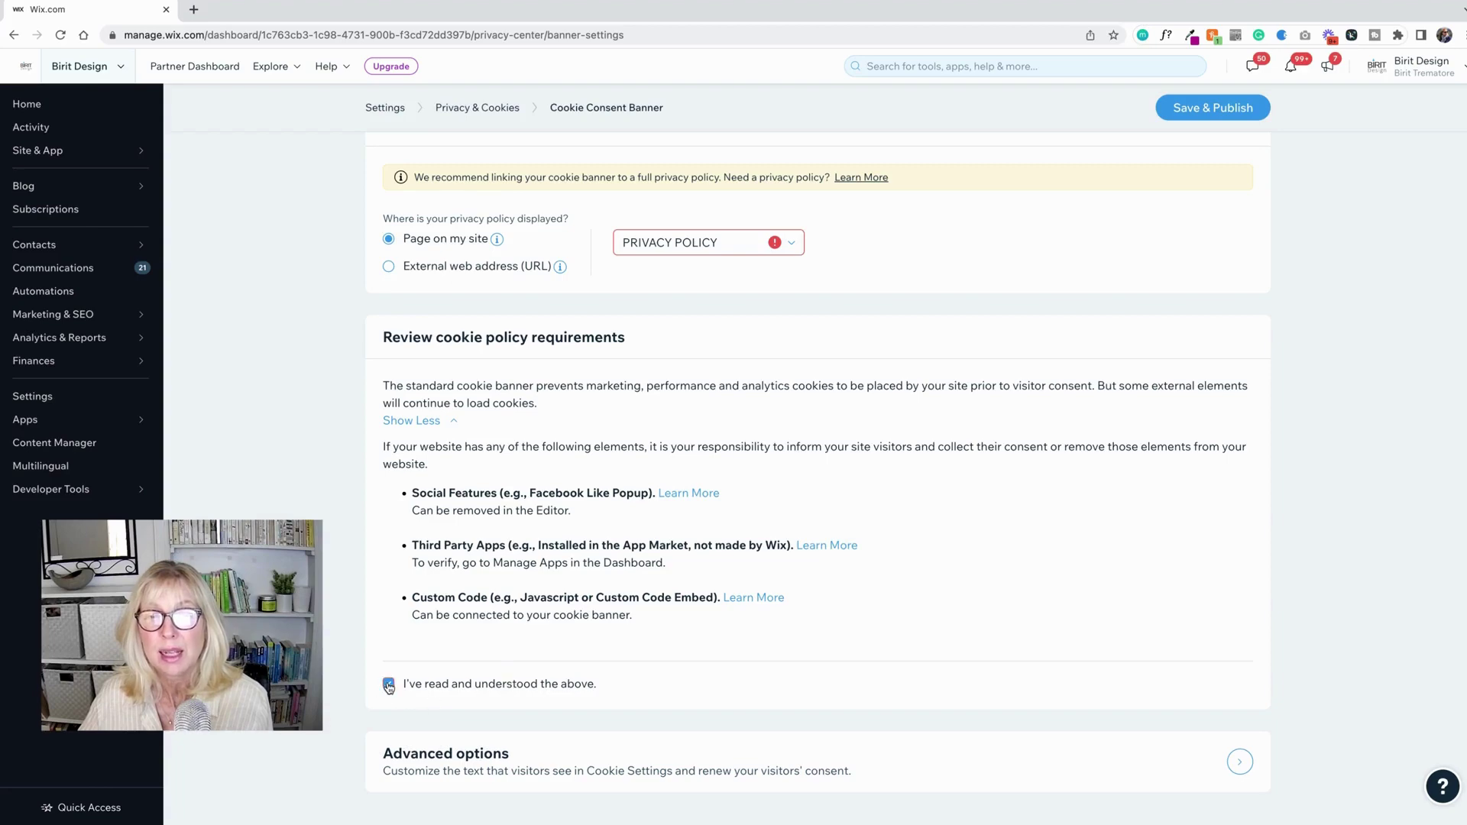
scroll(1139, 493, up, 8)
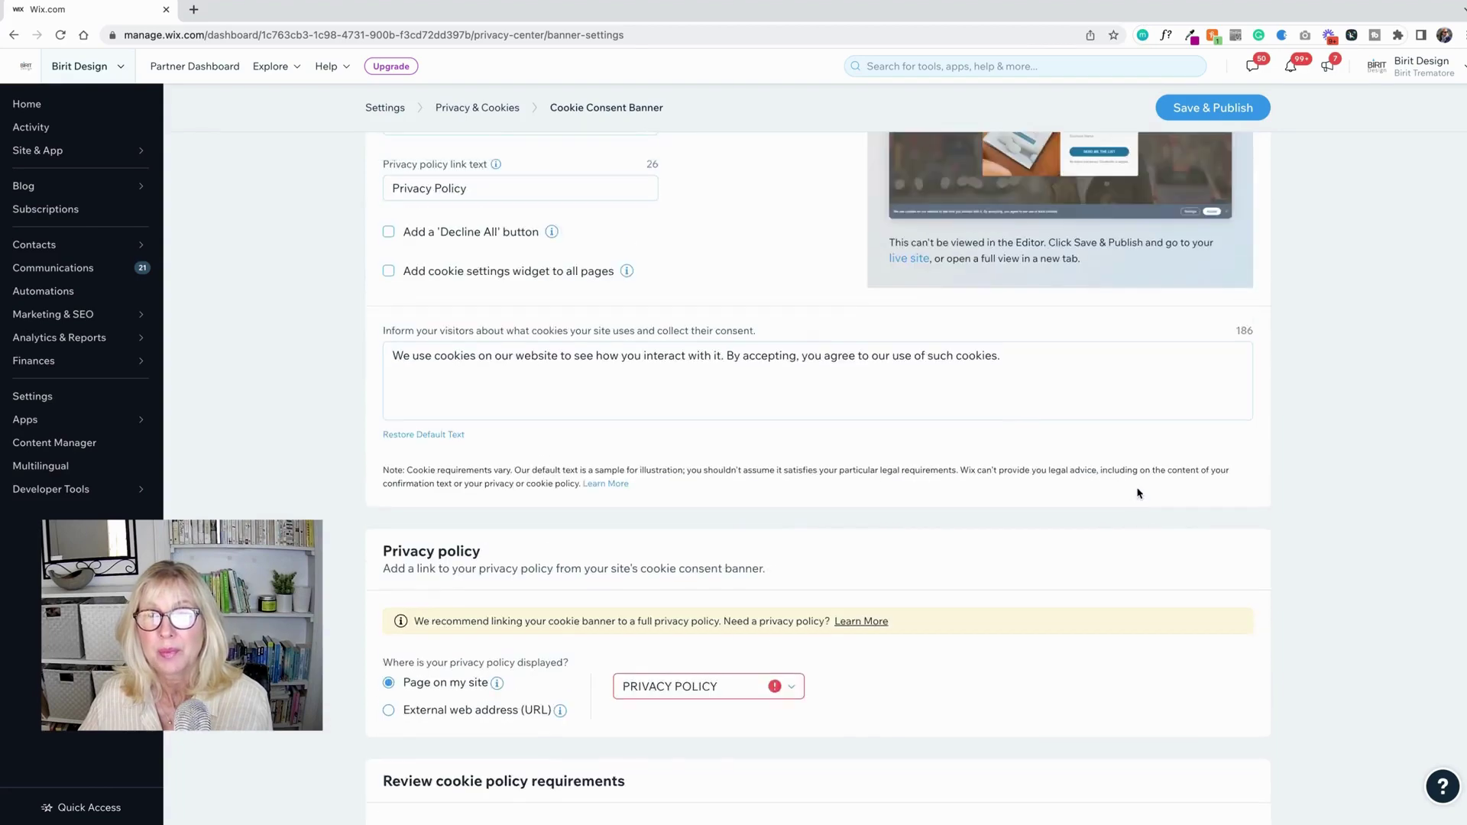
- Save and publish the cookie consent banner, then go to the live site
scroll(1139, 493, up, 5)
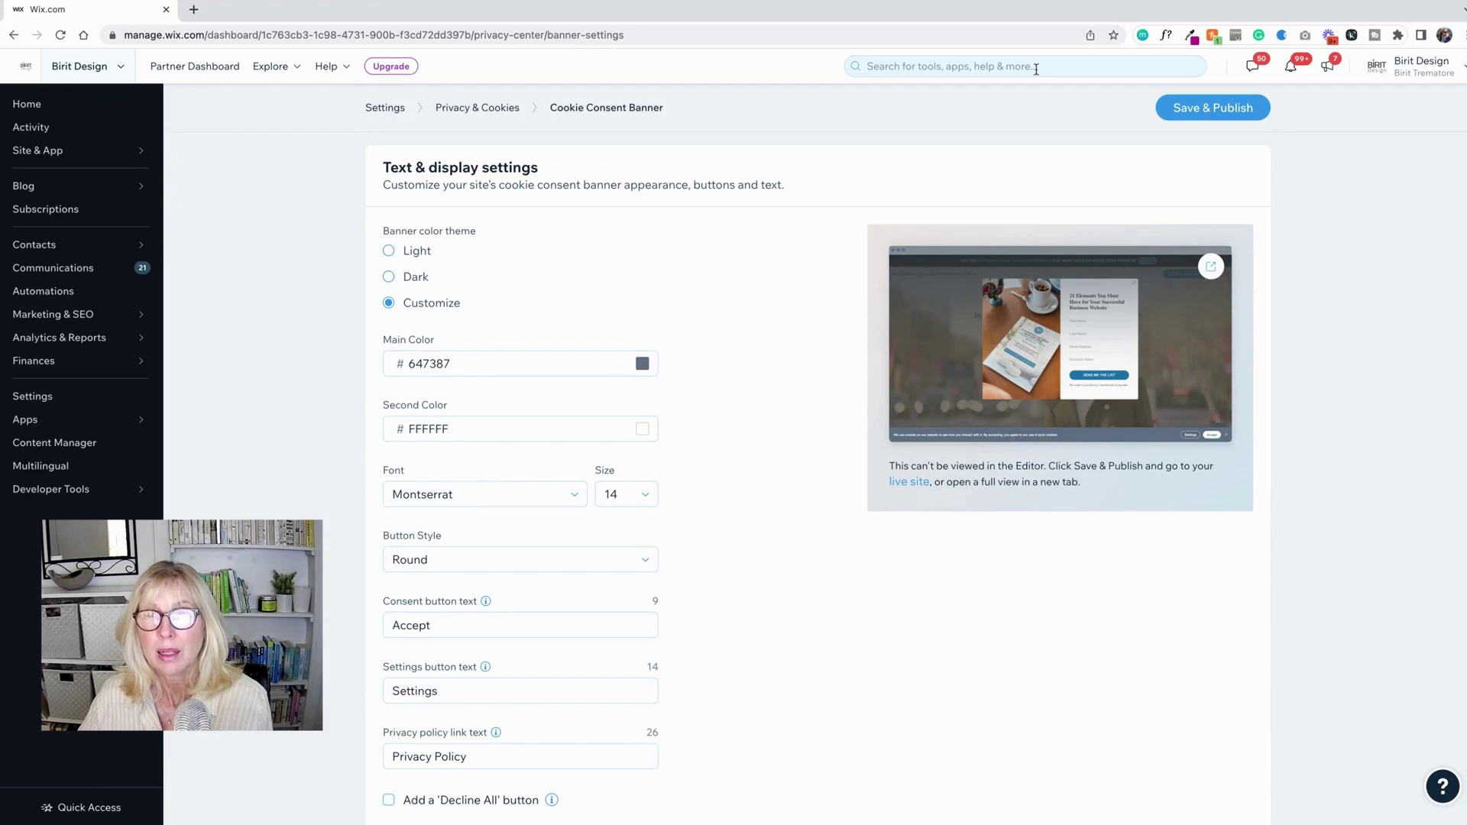
click(1196, 114)
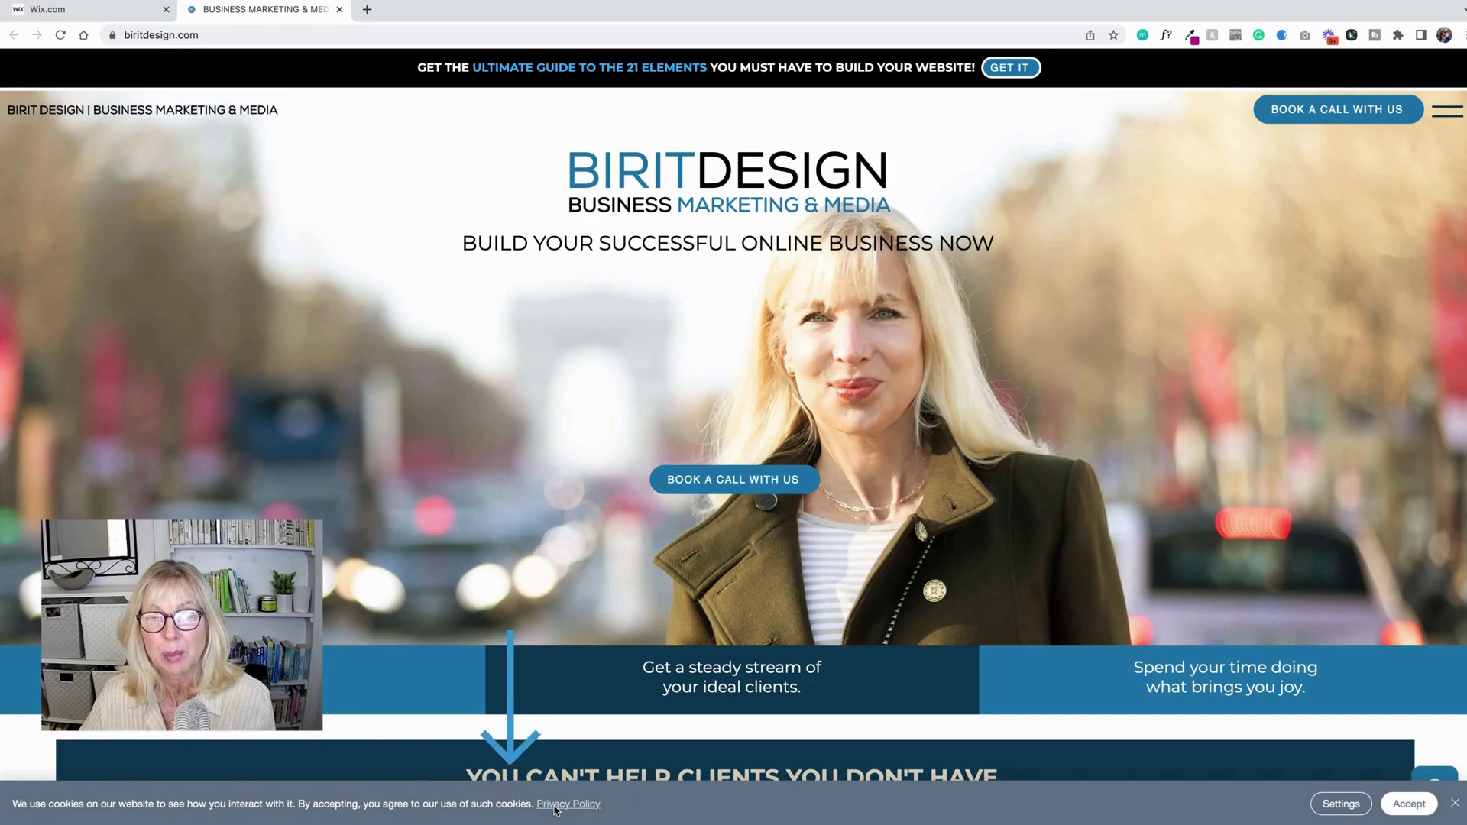
- Open the Privacy Policy page from the live banner's link
click(556, 809)
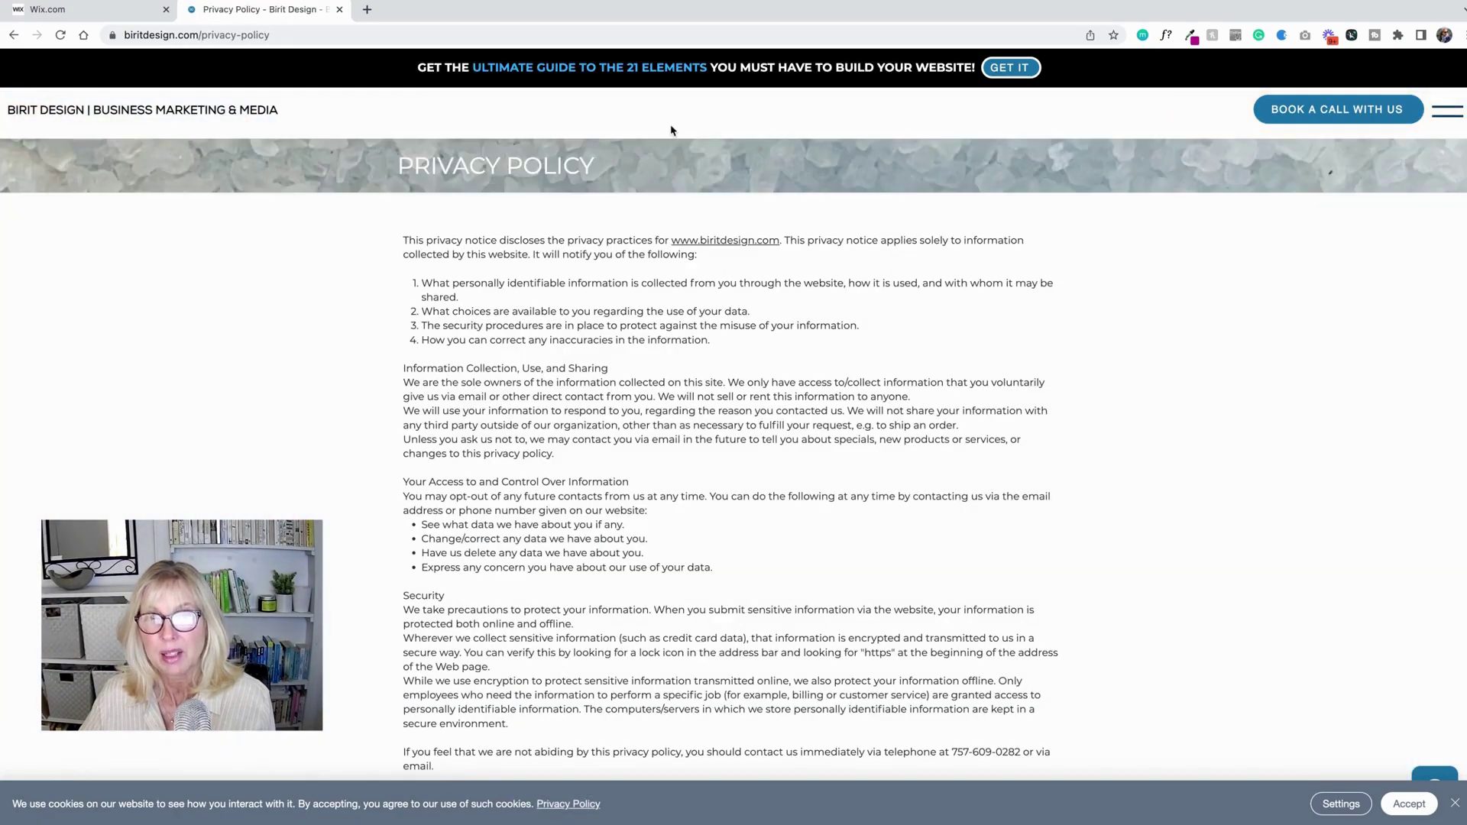
scroll(1185, 406, down, 4)
scroll(1185, 407, up, 4)
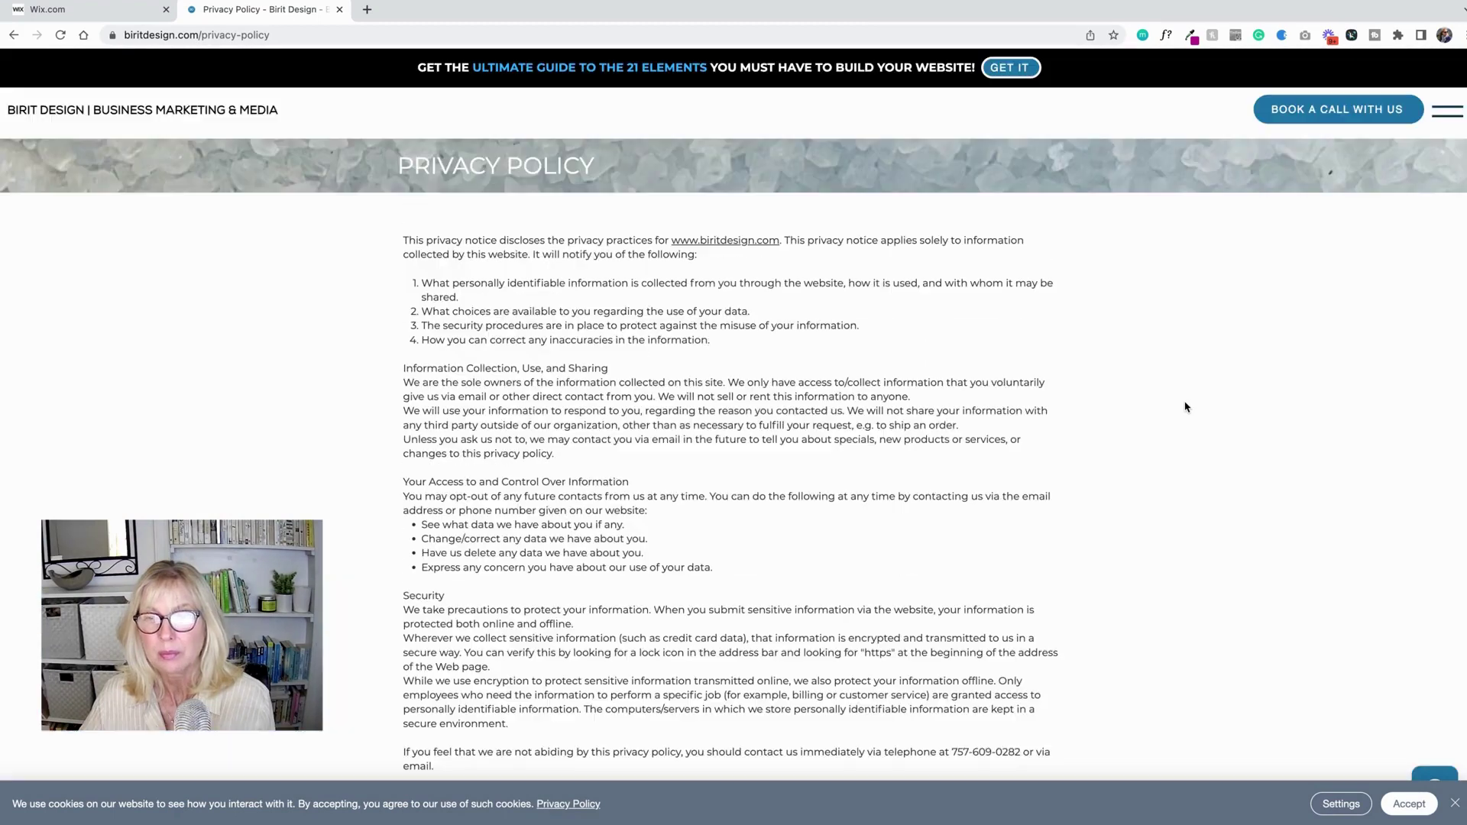
click(1411, 804)
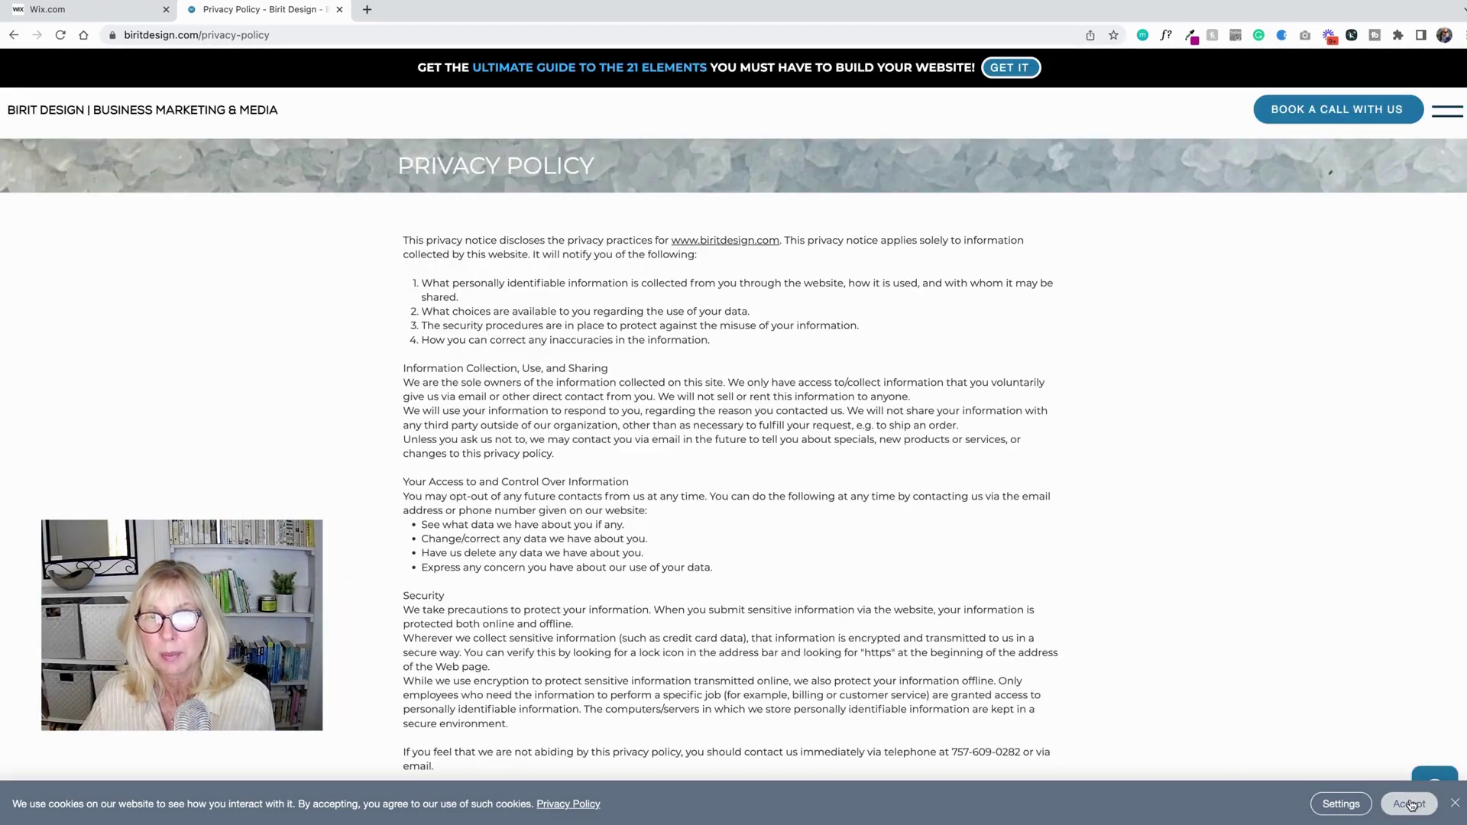
- Review the banner's Advanced Cookie Settings, then close the dialog
click(1341, 804)
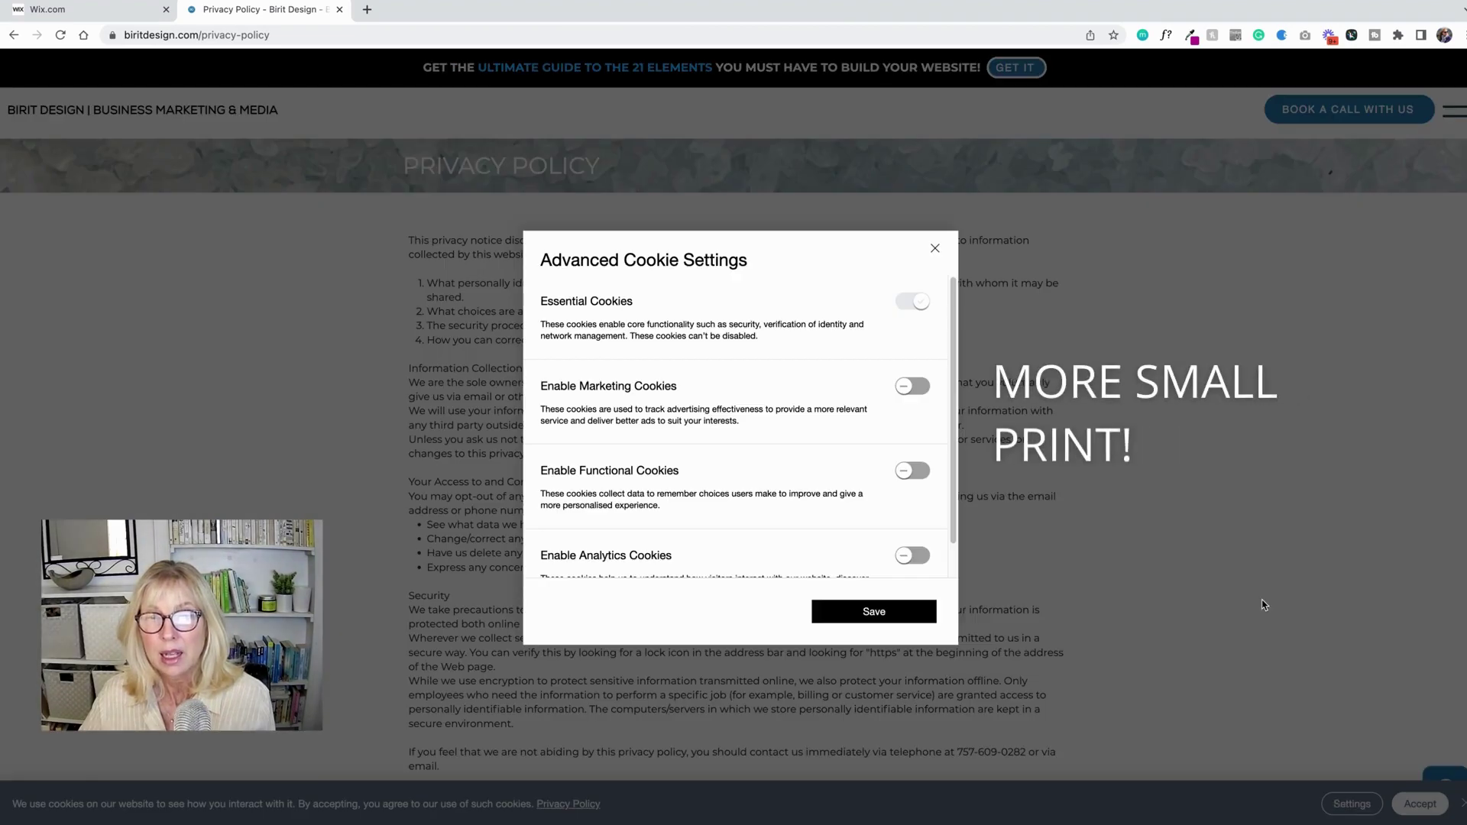
scroll(693, 364, down, 1)
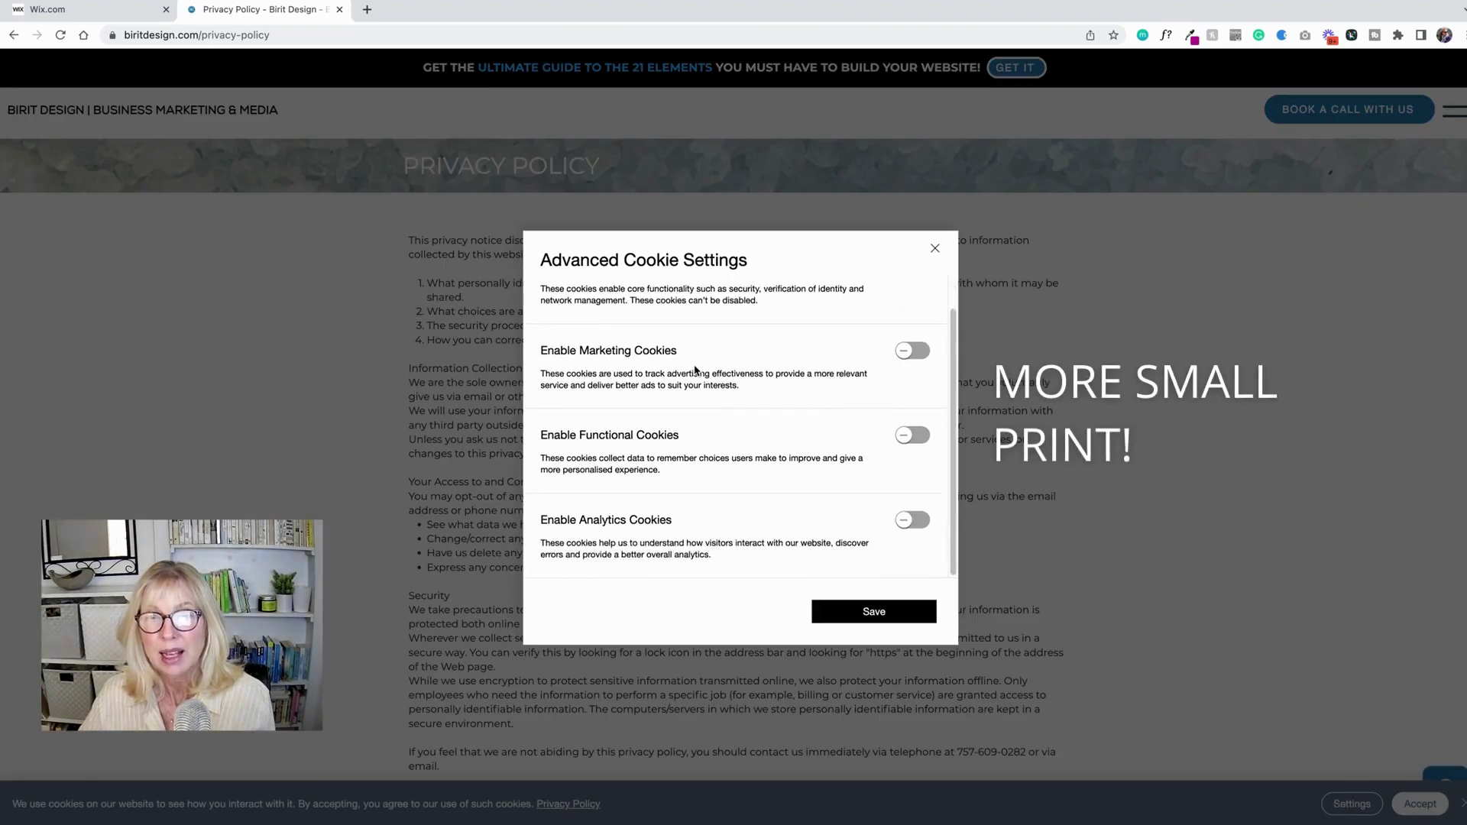
scroll(665, 355, up, 1)
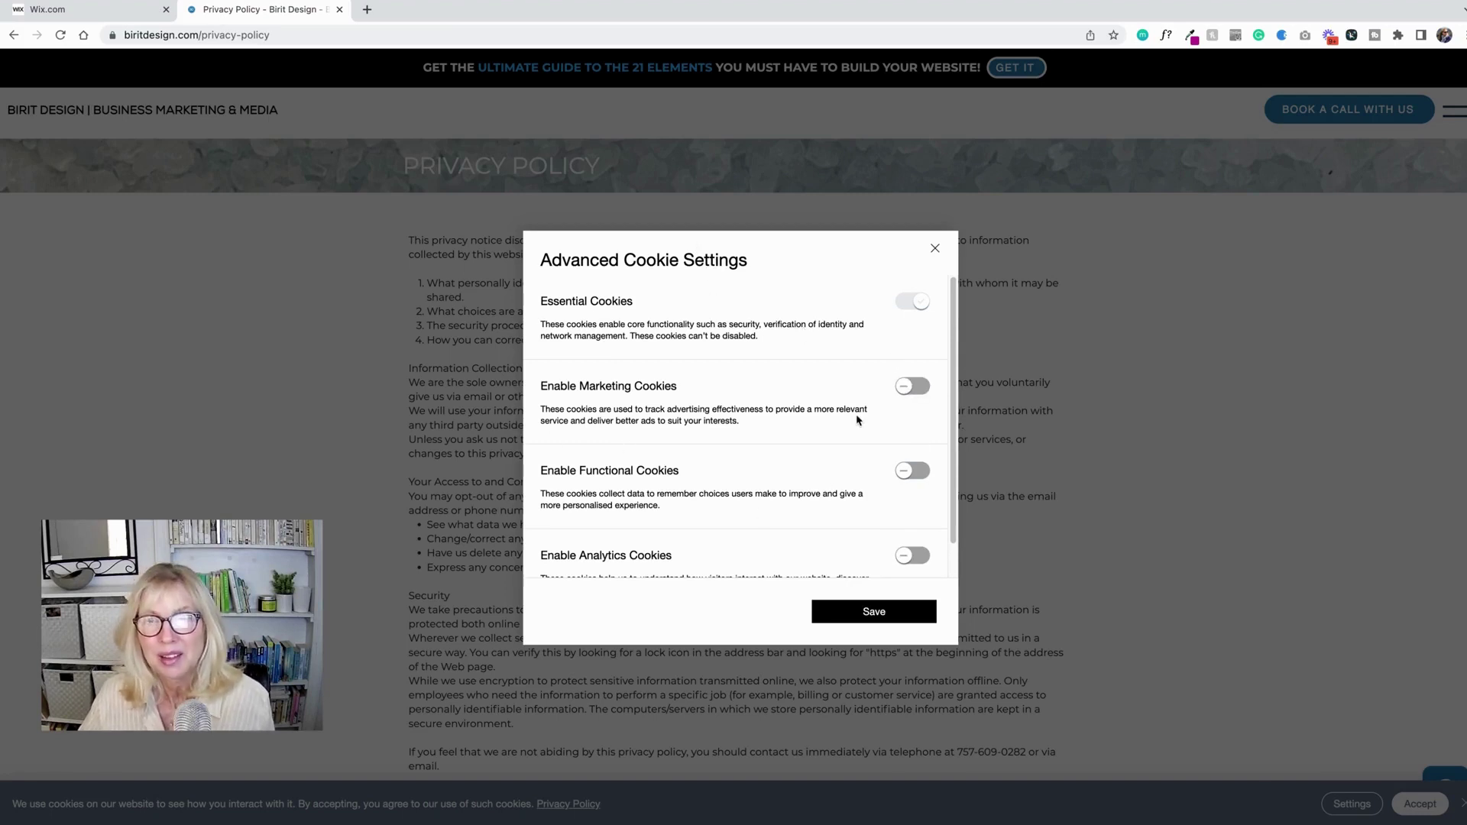
click(936, 250)
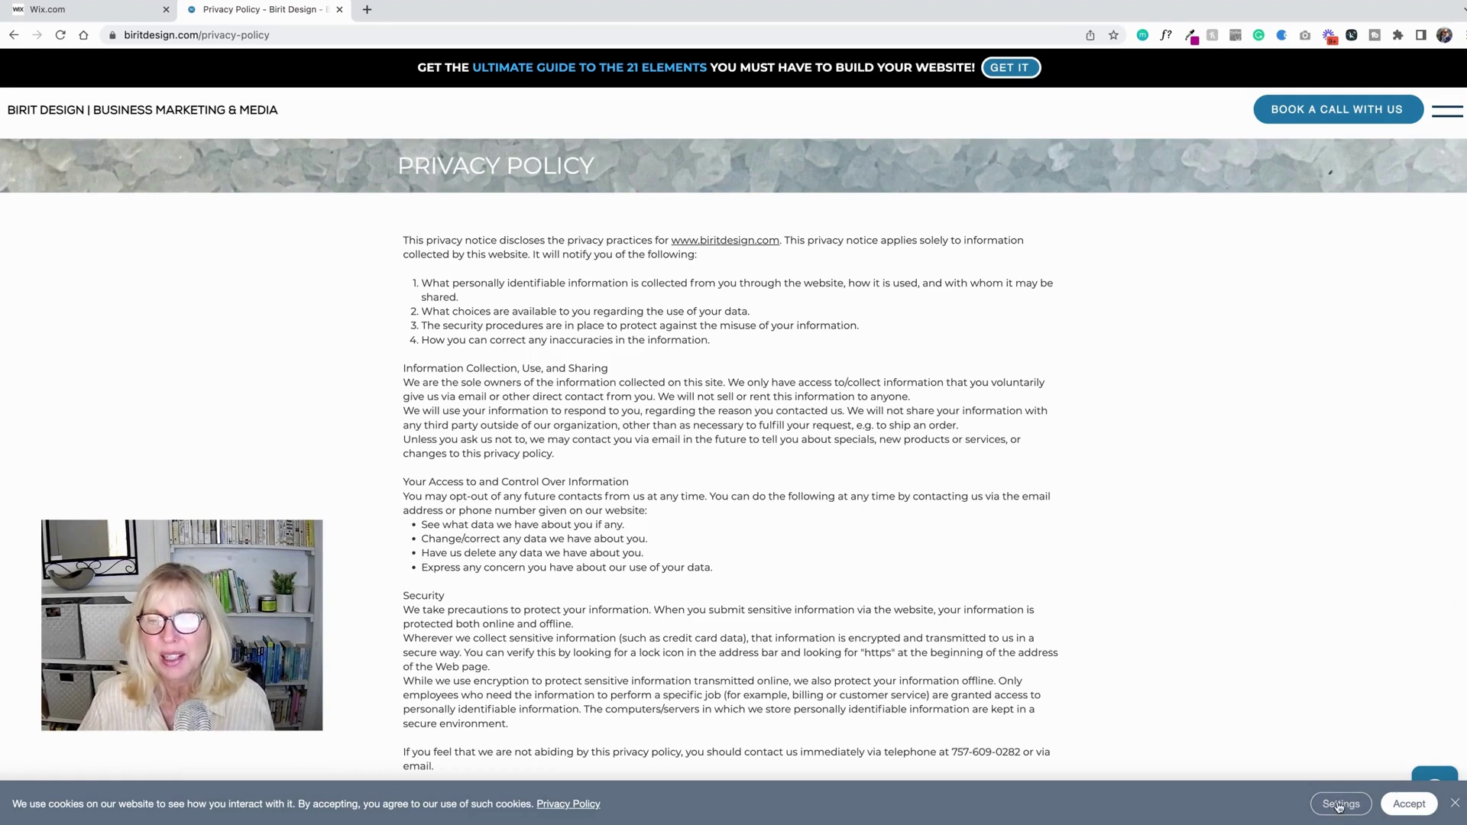
- Accept cookies, close the Privacy Policy tab and dismiss the published confirmation
click(1408, 803)
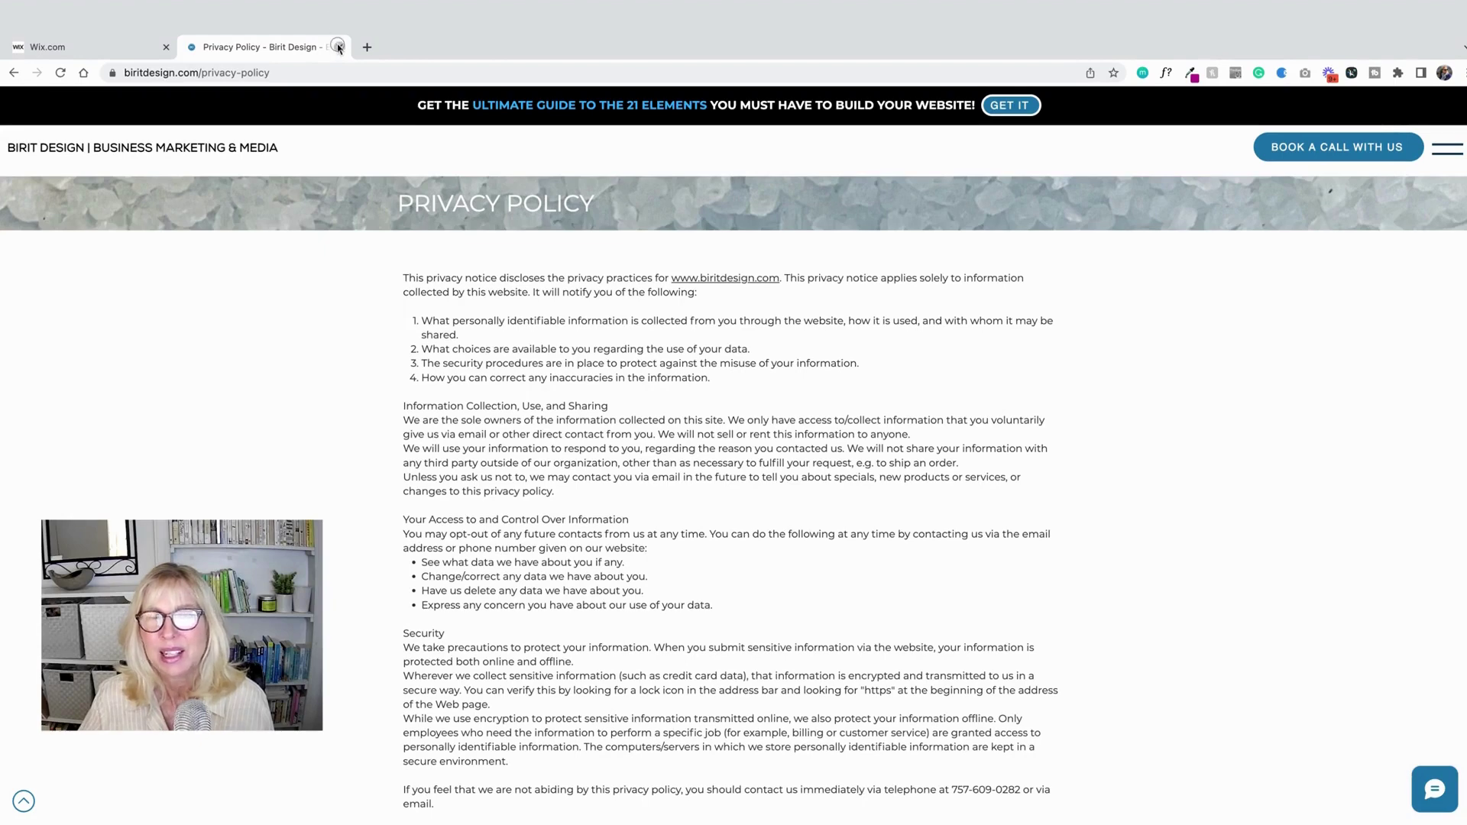
click(339, 48)
click(772, 557)
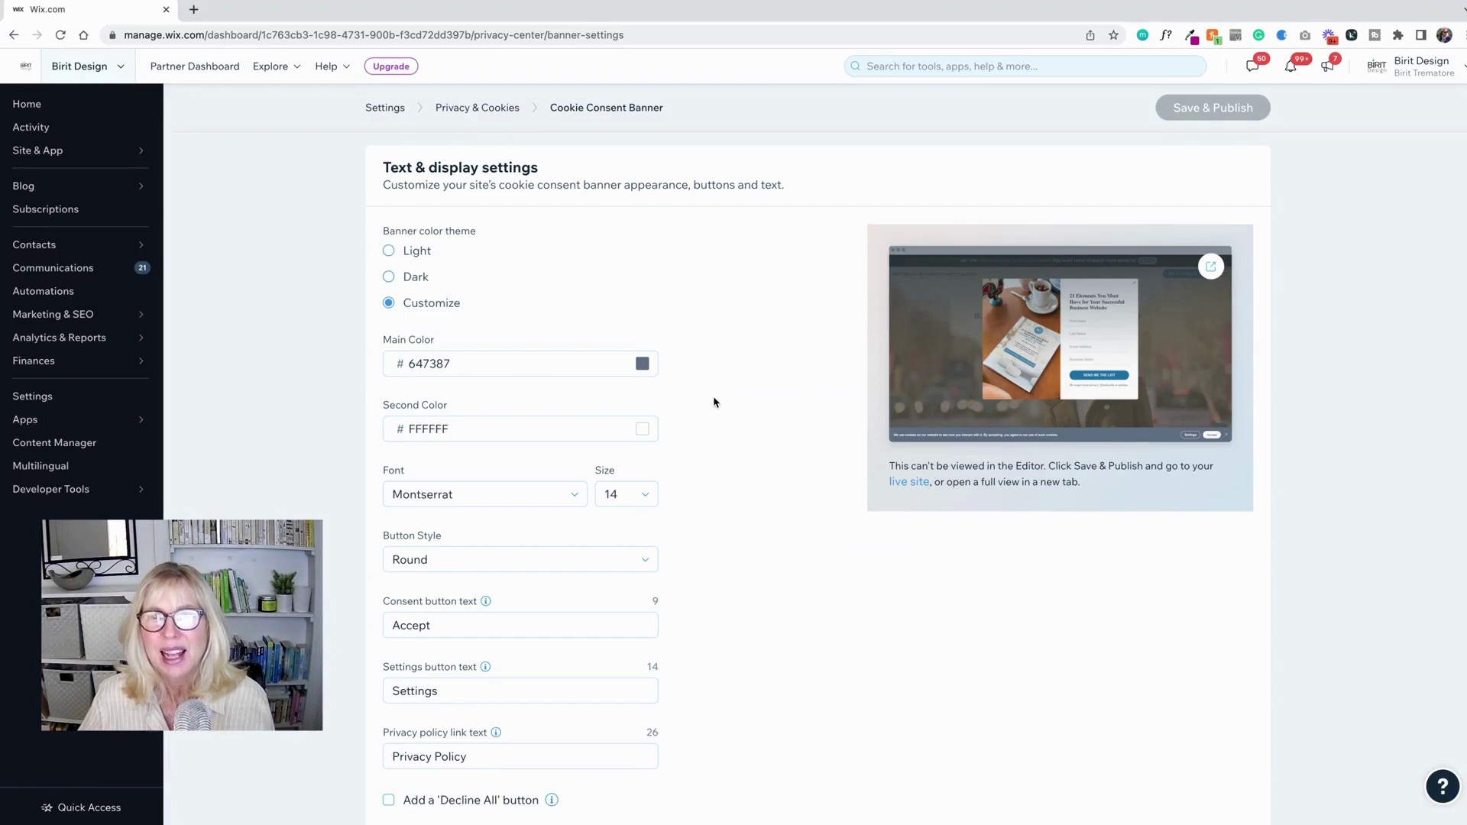
scroll(714, 402, up, 2)
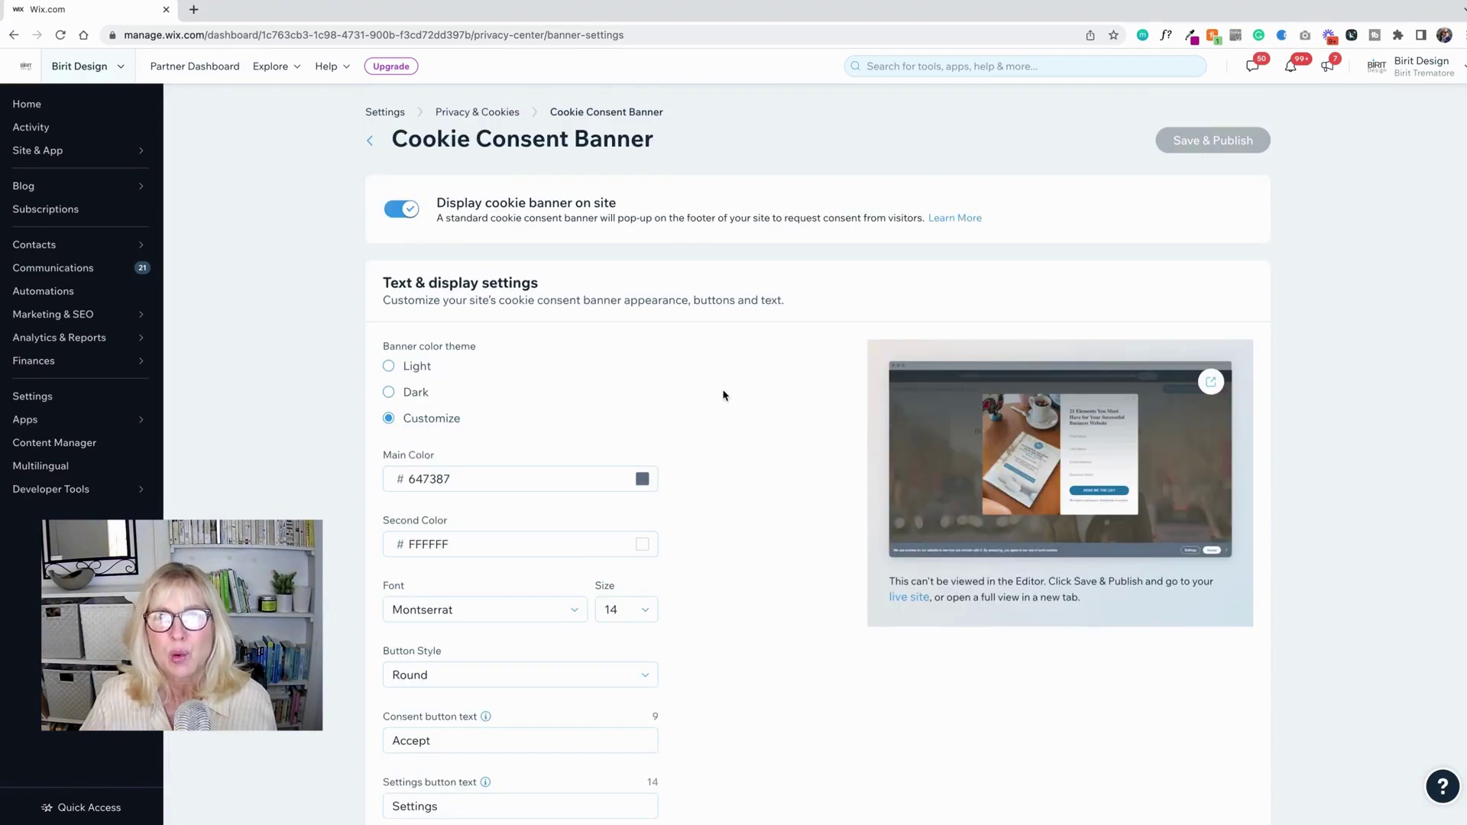